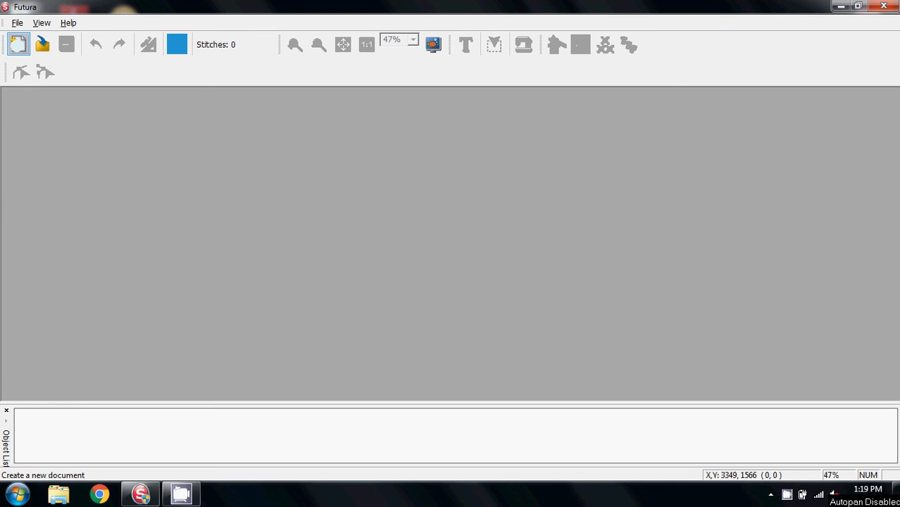
# - Create a new design and open A8254 cardinal.HUS from the C:\TRAINING folder using the Design Browser
pyautogui.click(18, 44)
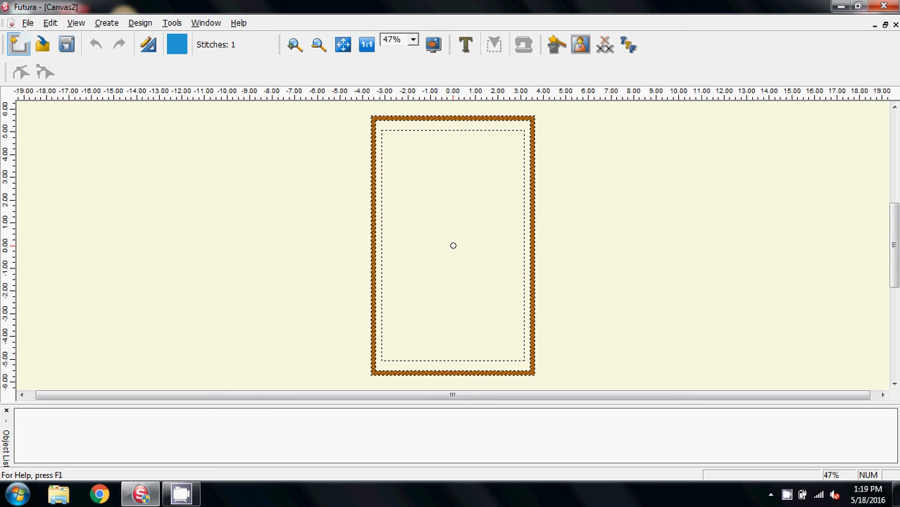
pyautogui.click(27, 22)
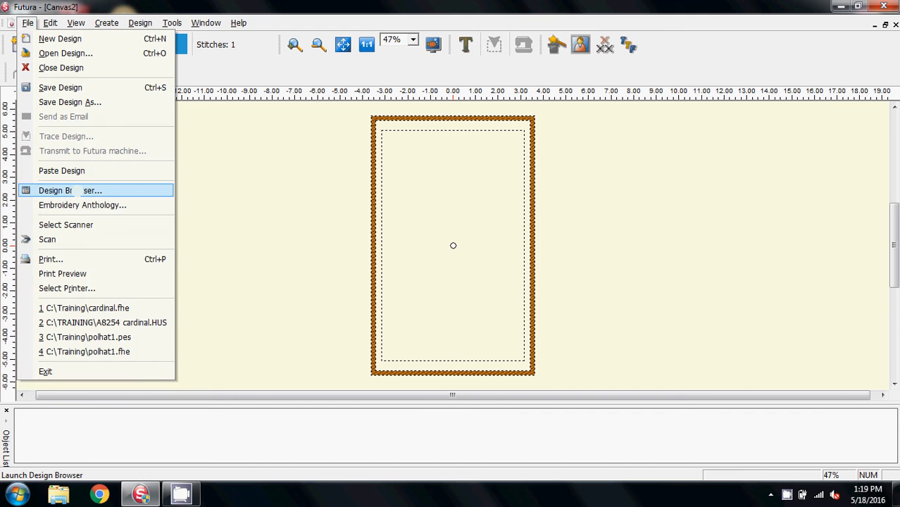
pyautogui.click(77, 190)
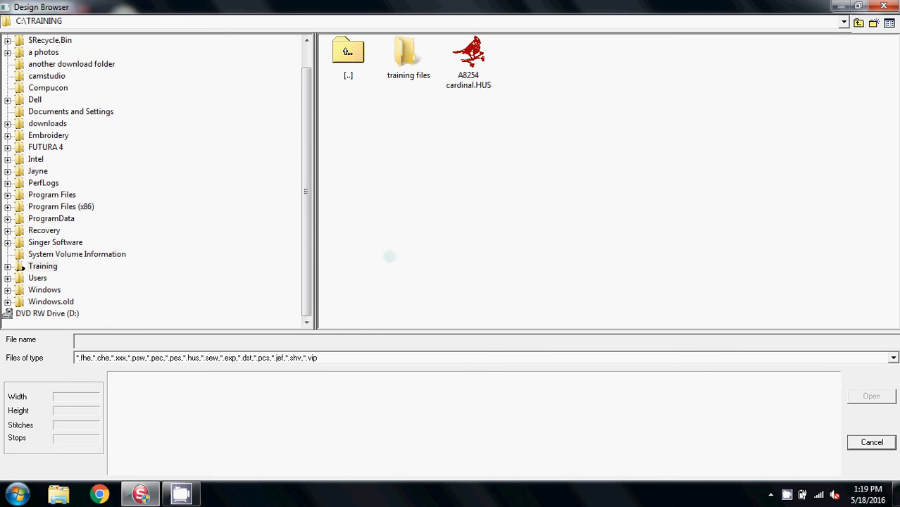
pyautogui.click(468, 56)
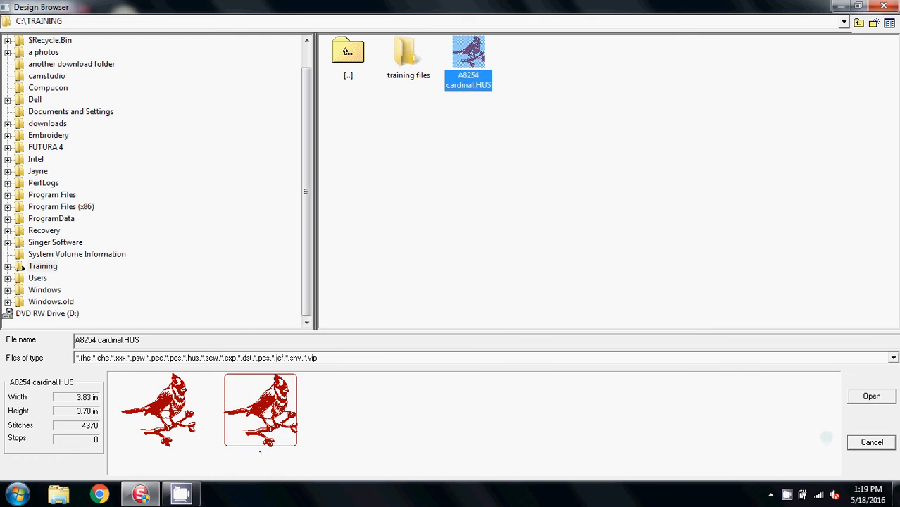
pyautogui.click(870, 396)
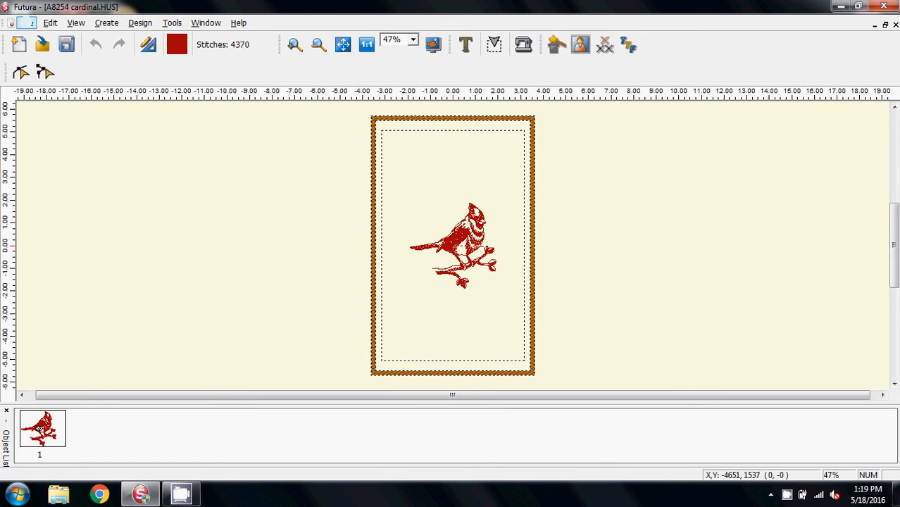
# - Save the design in the Training folder as cardinal in Futura Home embroidery (*.FHE) format
pyautogui.click(28, 23)
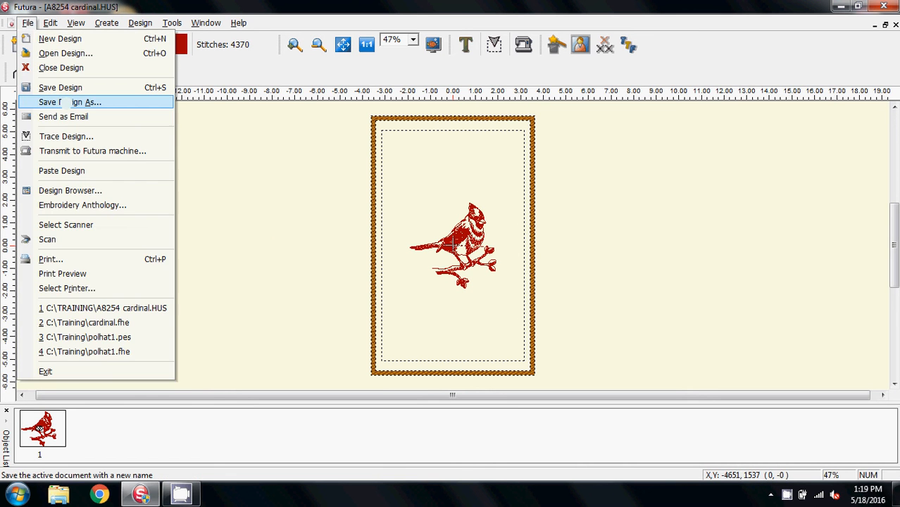
pyautogui.click(70, 102)
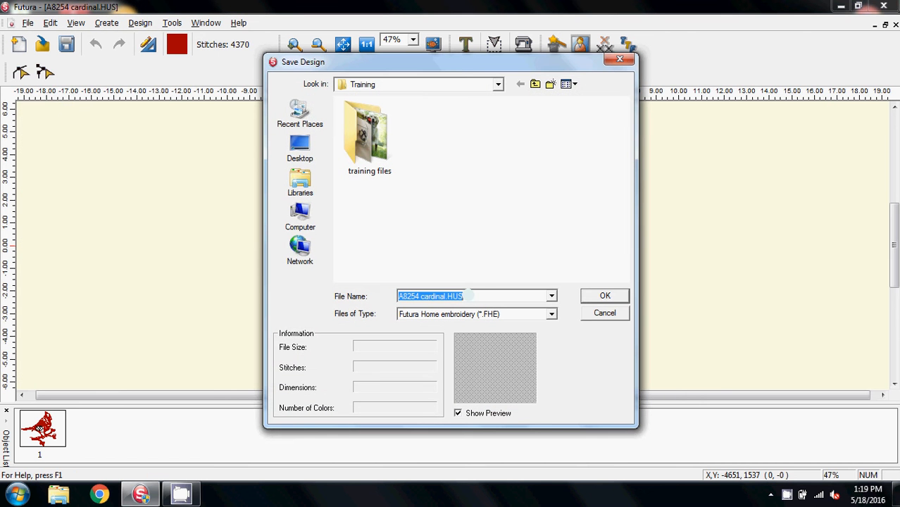
pyautogui.write('c')
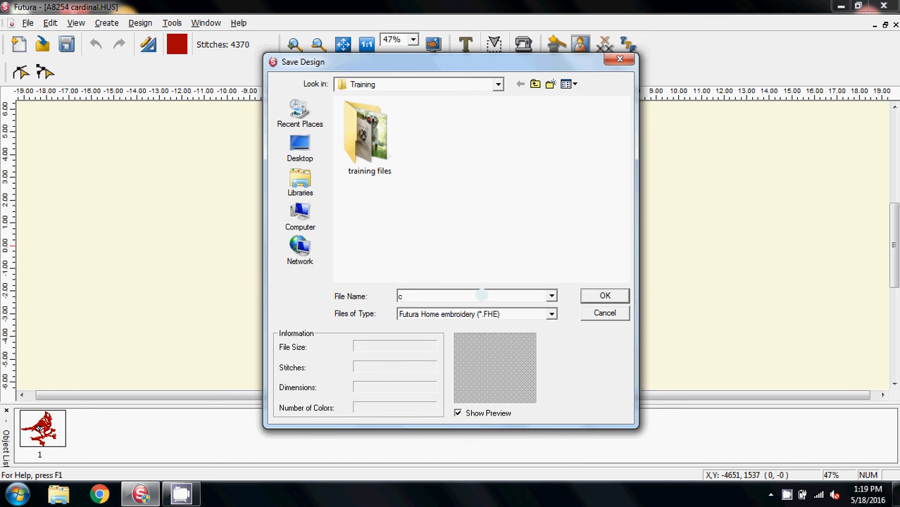
pyautogui.write('ardinal')
pyautogui.click(606, 295)
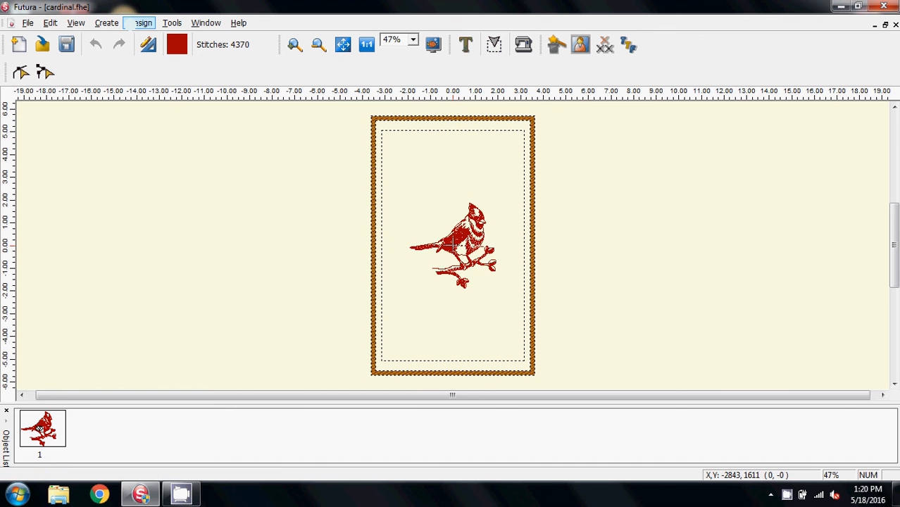
# - Transform the whole design to an X size of 3 inches and rotate it 90 degrees counterclockwise, keeping the stitch processor active
pyautogui.click(141, 23)
pyautogui.click(164, 37)
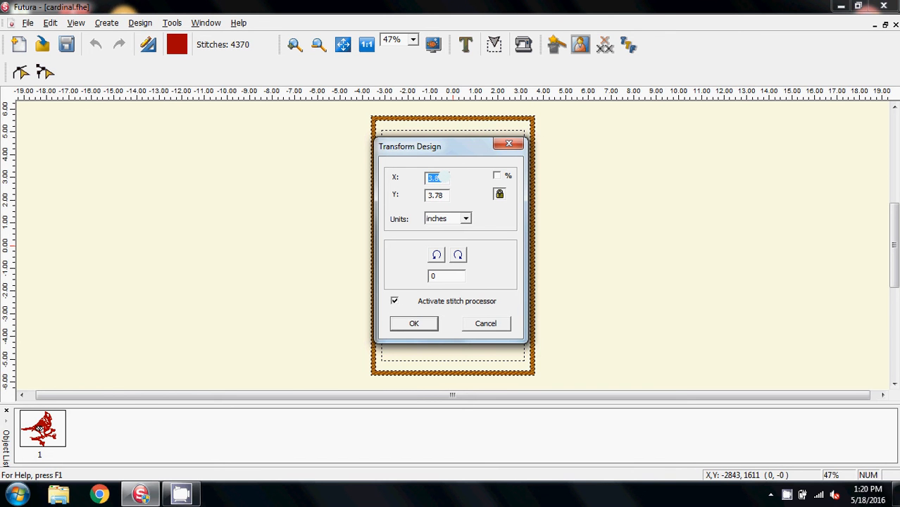
pyautogui.write('3')
pyautogui.click(436, 275)
pyautogui.doubleClick(433, 275)
pyautogui.write('9')
pyautogui.click(436, 255)
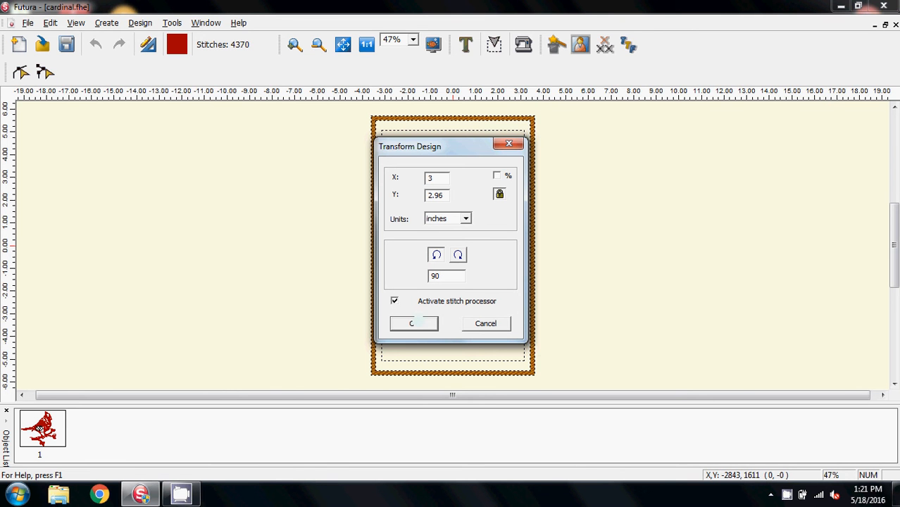
pyautogui.click(413, 323)
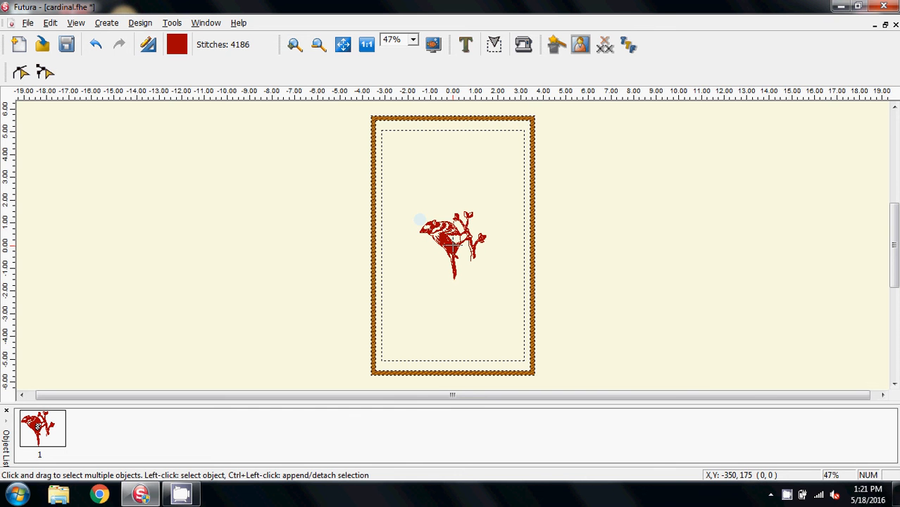
# - Move the entire bird design down to the lower part of the hoop
pyautogui.moveTo(396, 189); pyautogui.dragTo(516, 288)
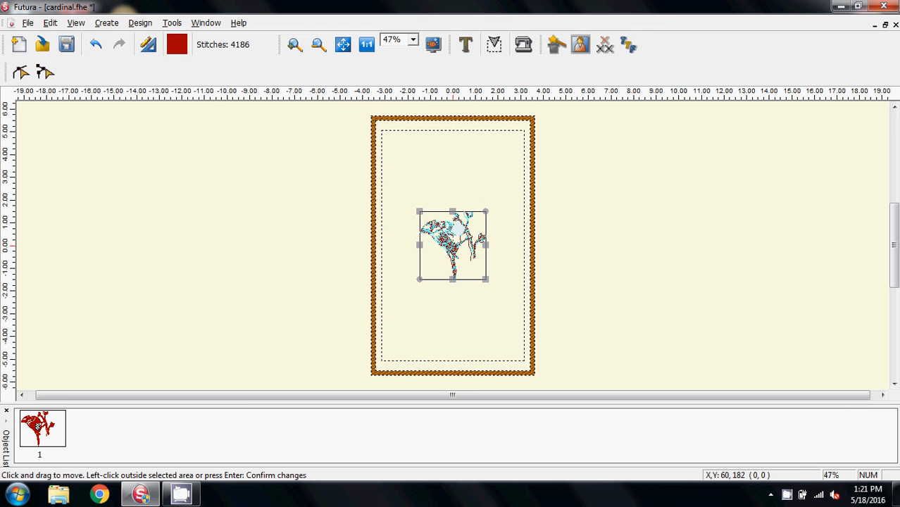
pyautogui.moveTo(456, 223); pyautogui.dragTo(448, 308)
pyautogui.click(618, 209)
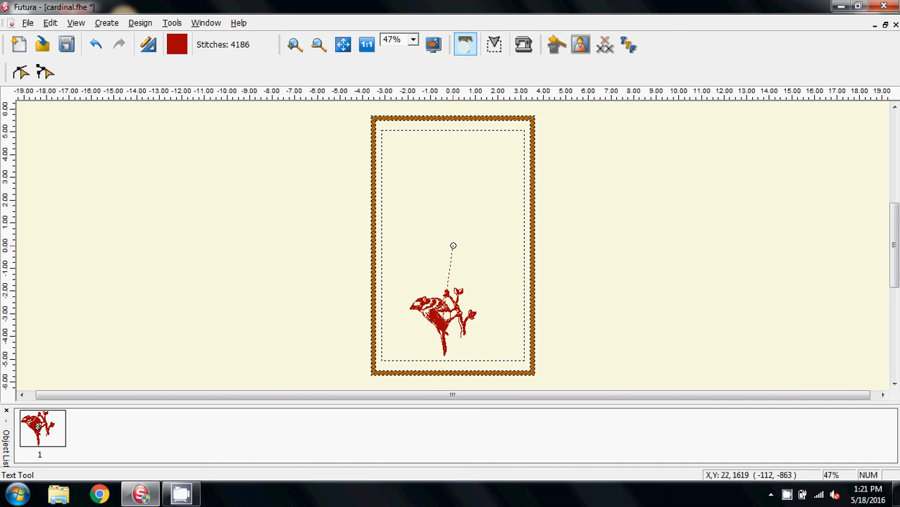
# - Add the lettering "Cardinal" and place it in the upper half of the hoop above the bird
pyautogui.click(465, 45)
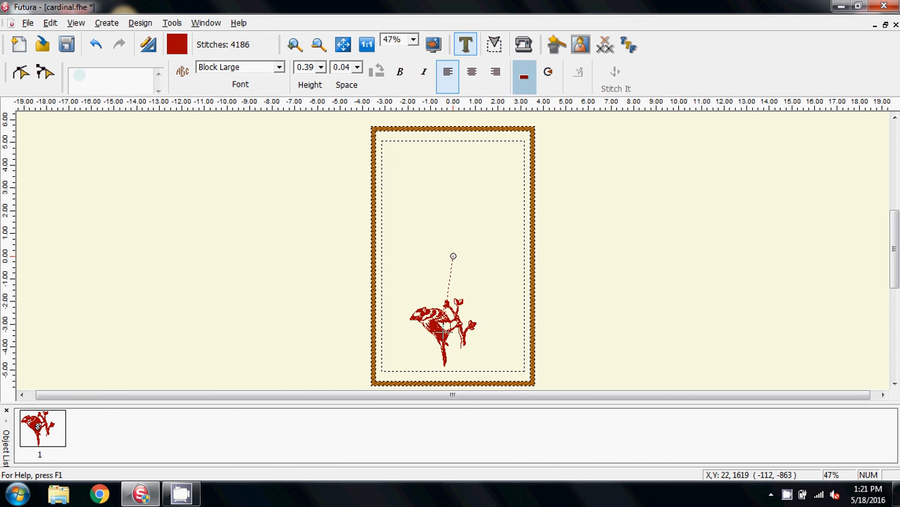
pyautogui.write('Cardinal')
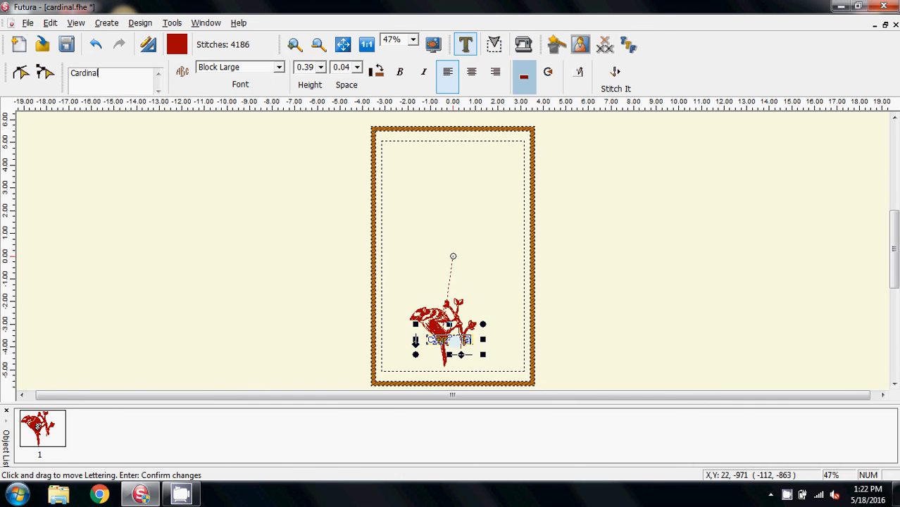
pyautogui.moveTo(454, 341); pyautogui.dragTo(447, 202)
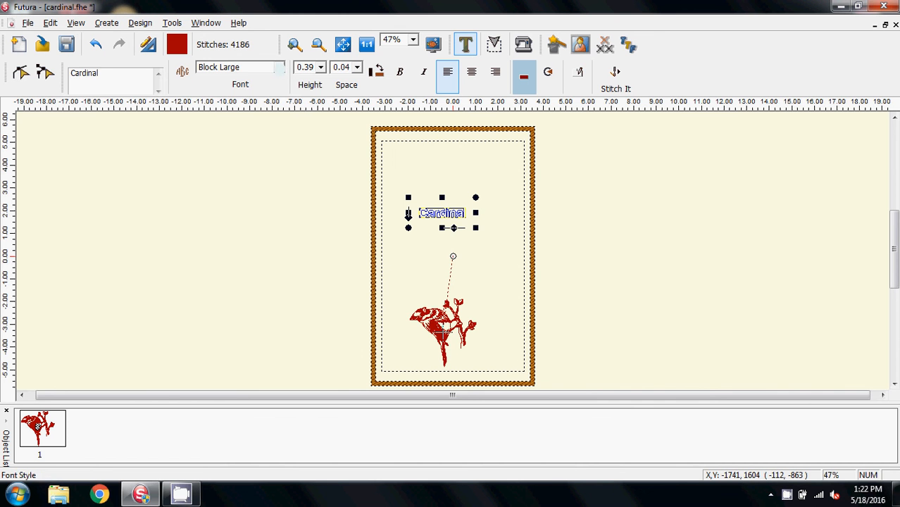
# - Change the font of the Cardinal lettering to Kids
pyautogui.click(279, 66)
pyautogui.moveTo(280, 104)
pyautogui.mouseDown()
pyautogui.moveTo(279, 136)
pyautogui.moveTo(279, 103)
pyautogui.mouseUp()
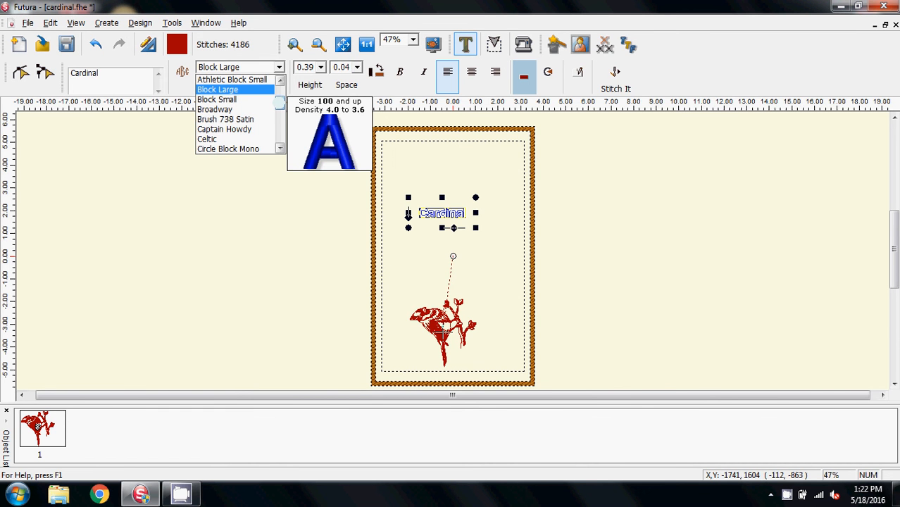
pyautogui.moveTo(280, 103); pyautogui.dragTo(279, 125)
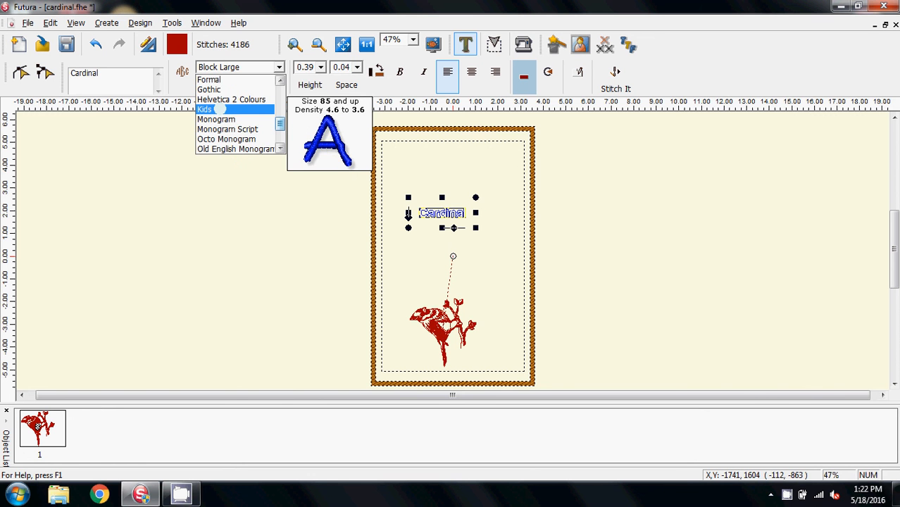
pyautogui.click(220, 109)
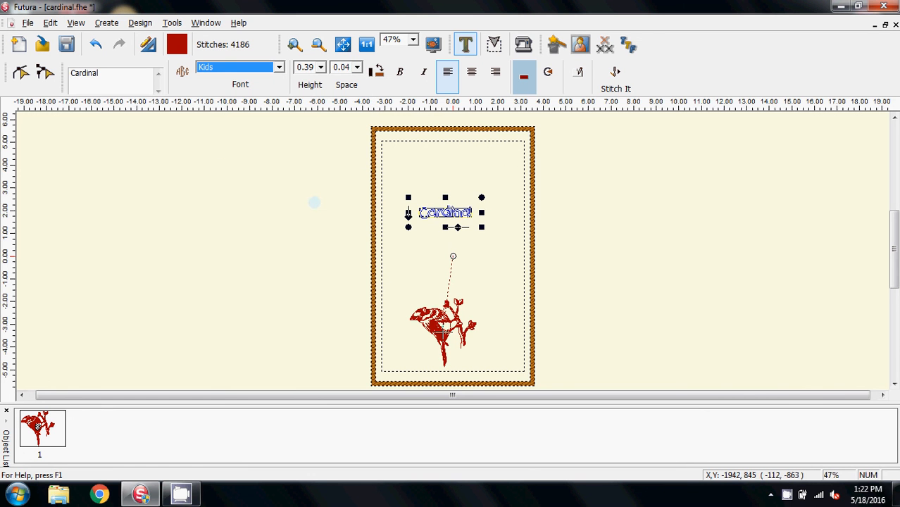
# - Set the lettering height to 1.00 and the letter spacing to 0.08
pyautogui.click(318, 67)
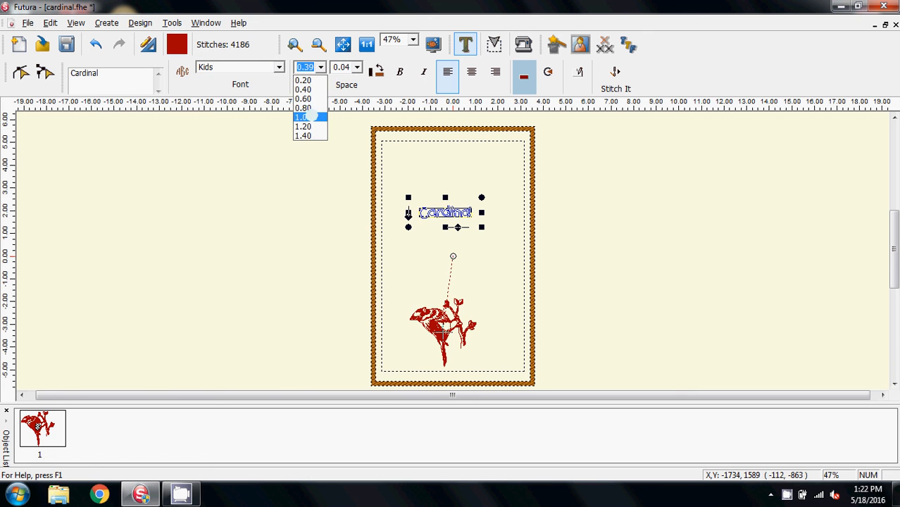
pyautogui.click(310, 116)
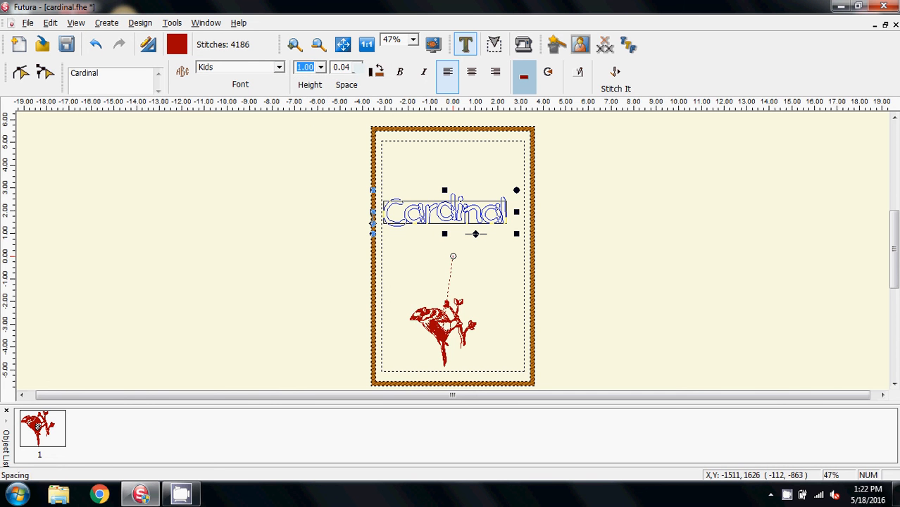
pyautogui.click(356, 67)
pyautogui.click(348, 117)
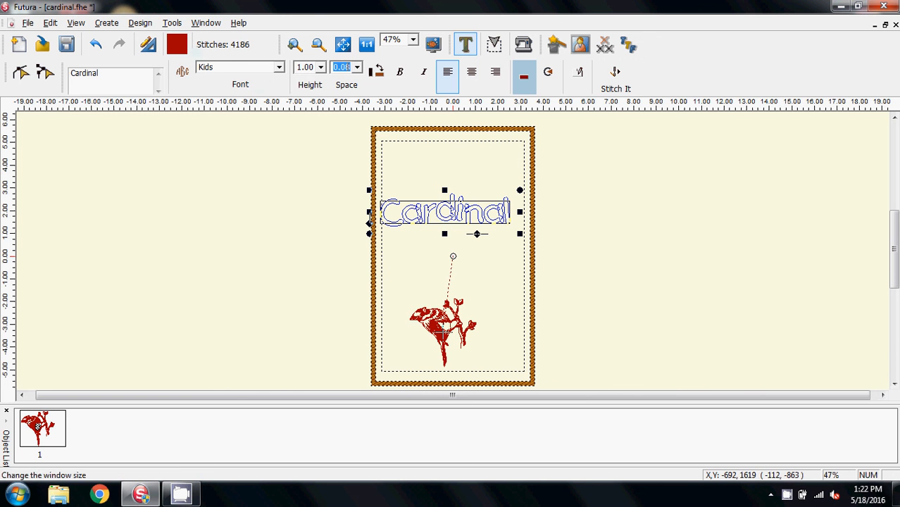
# - Set the lettering's thread color to the blue 65/3/252
pyautogui.click(177, 45)
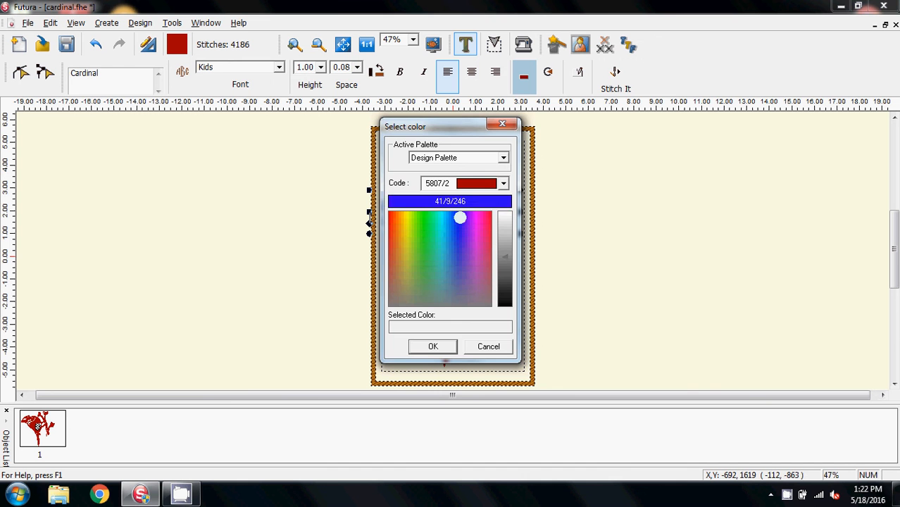
pyautogui.click(461, 214)
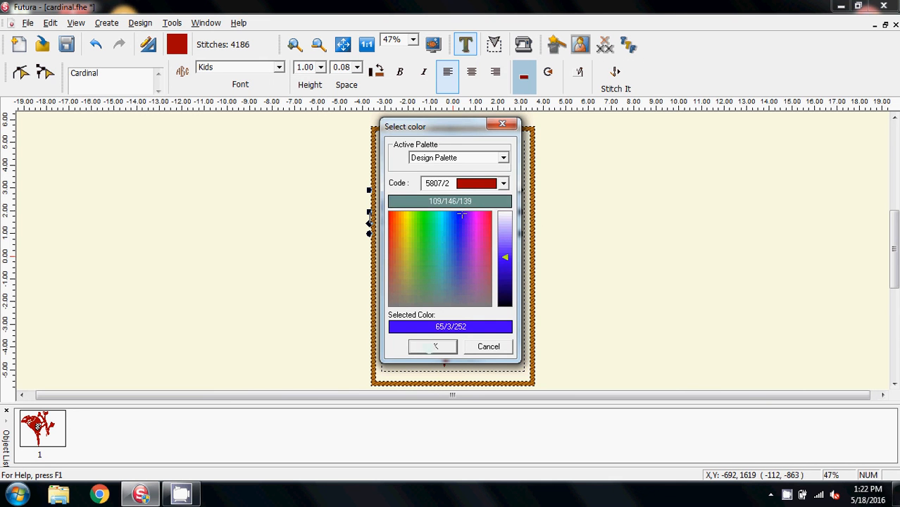
pyautogui.click(435, 346)
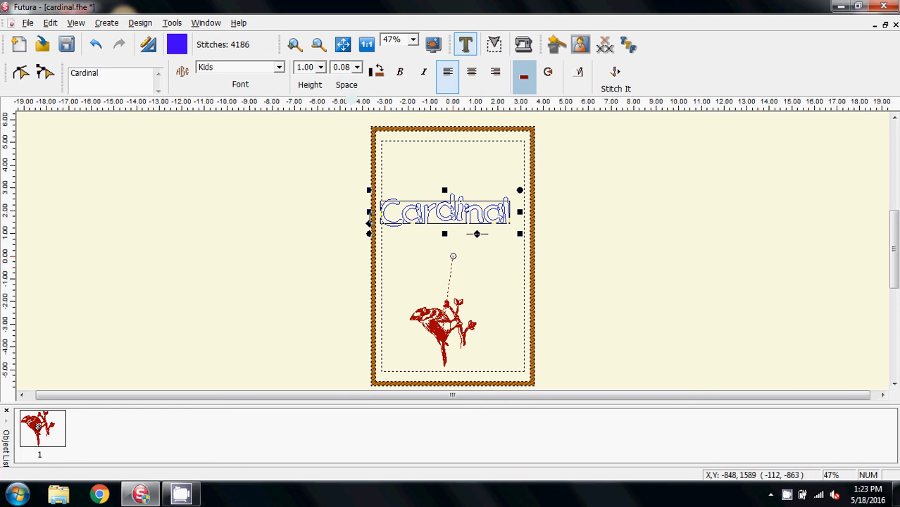
# - Rotate the Cardinal lettering by 90 degrees
pyautogui.click(376, 71)
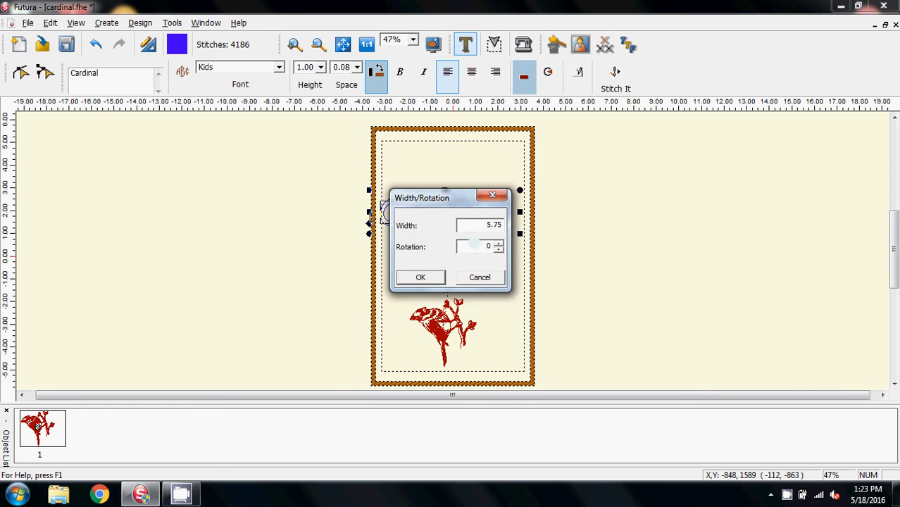
pyautogui.click(493, 246)
pyautogui.press('BackSpace')
pyautogui.write('90')
pyautogui.click(421, 277)
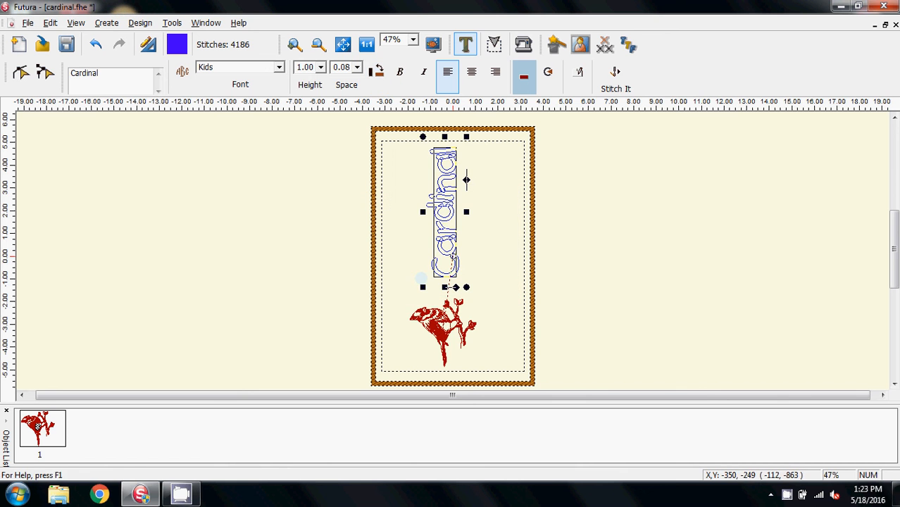
# - Place the rotated lettering along the hoop's right side beside the bird and generate its stitches, leaving the Text tool
pyautogui.moveTo(453, 215); pyautogui.dragTo(496, 253)
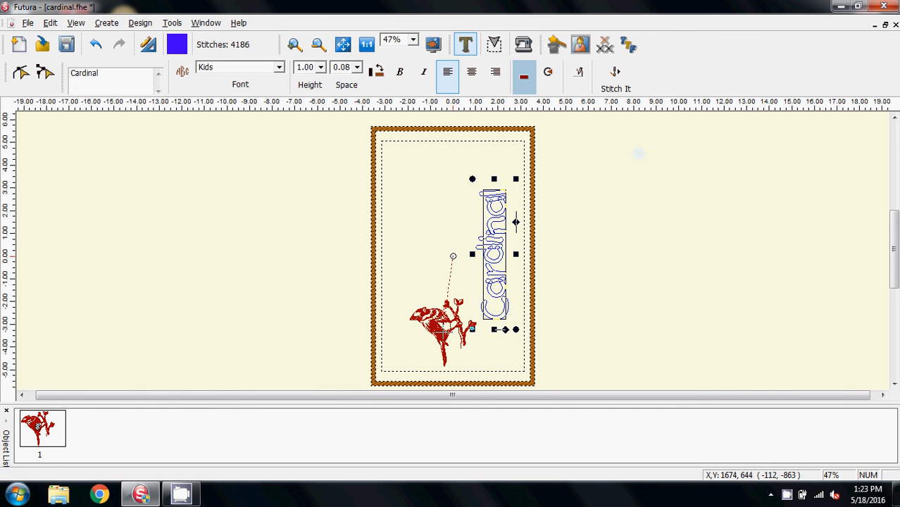
pyautogui.click(615, 79)
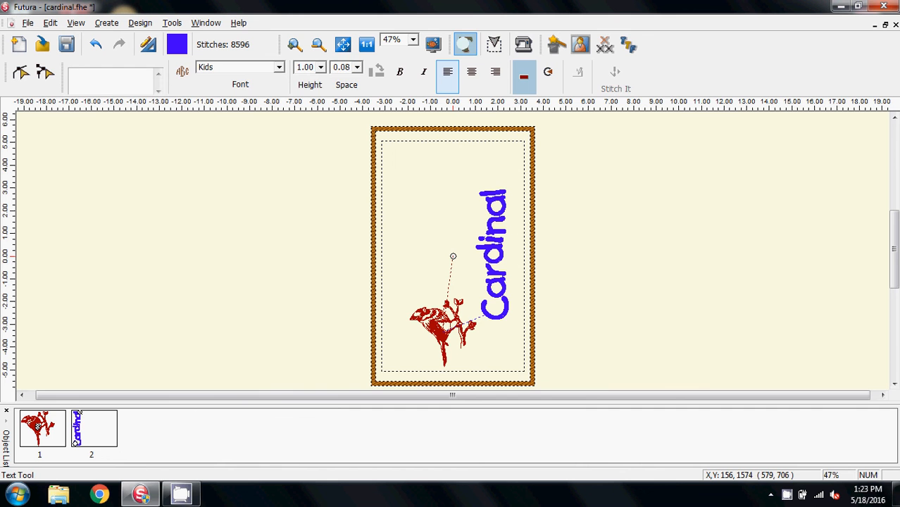
pyautogui.click(466, 44)
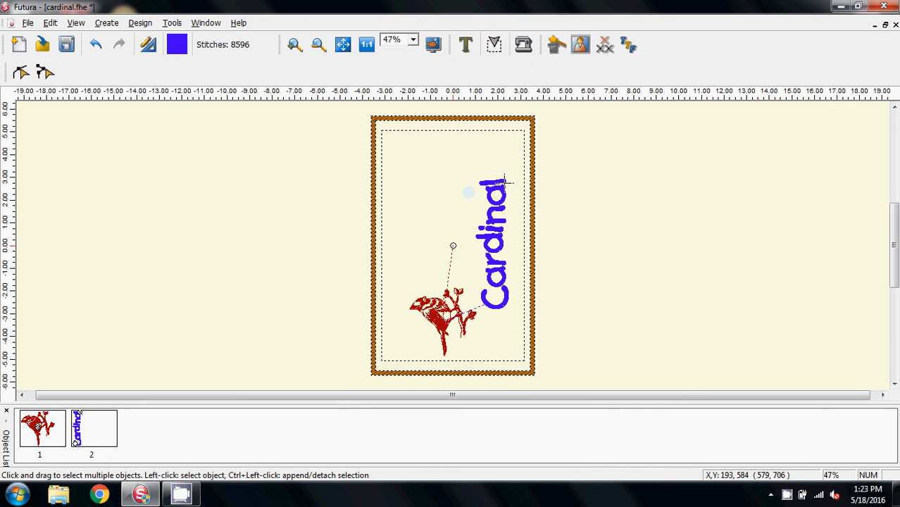
# - Enlarge the view to 100% and examine the stitches of the bird and the lettering
pyautogui.click(414, 41)
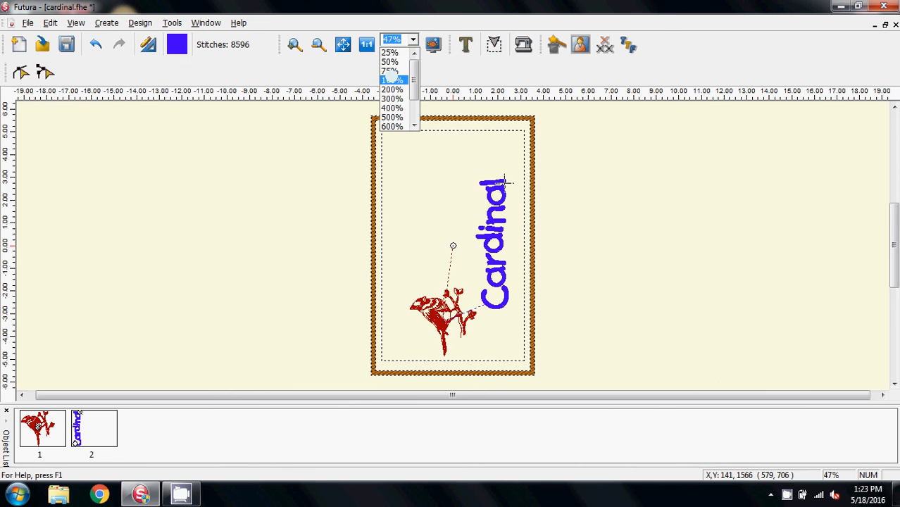
pyautogui.click(392, 79)
pyautogui.scroll(3, 198, 240)
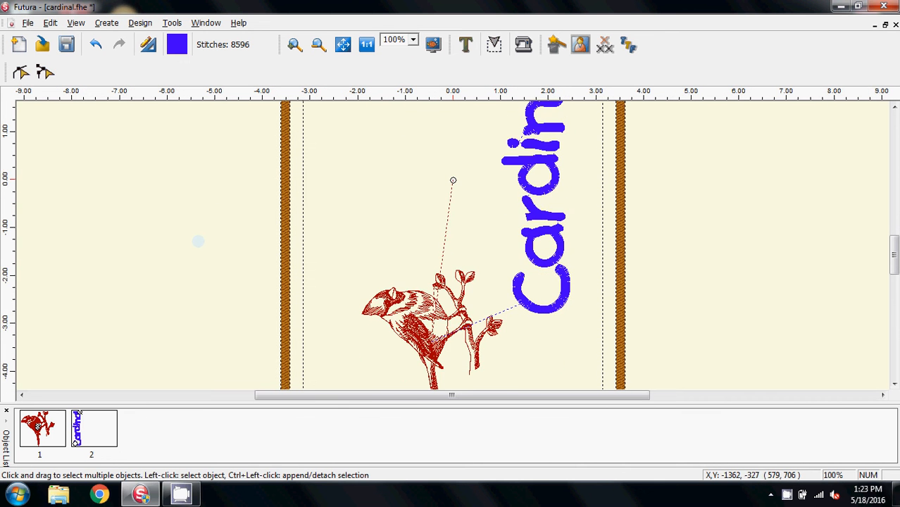
pyautogui.scroll(-4, 198, 241)
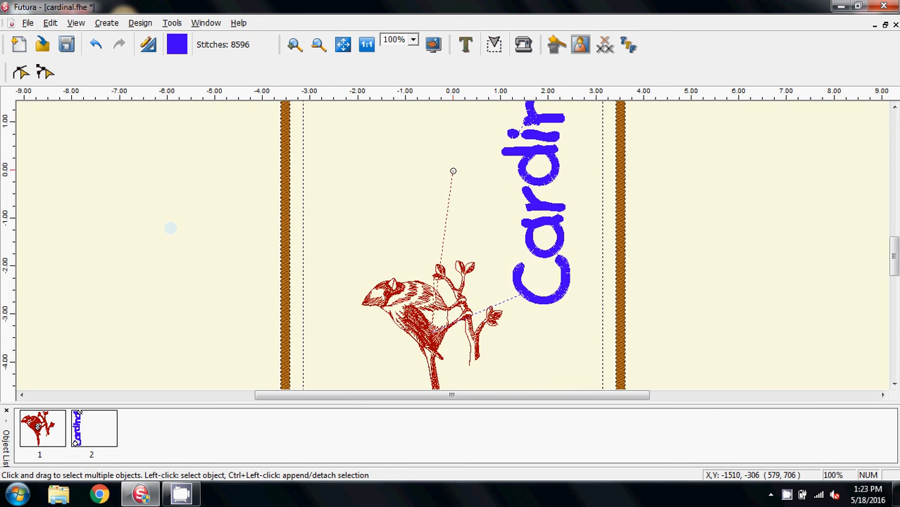
pyautogui.scroll(1, 174, 229)
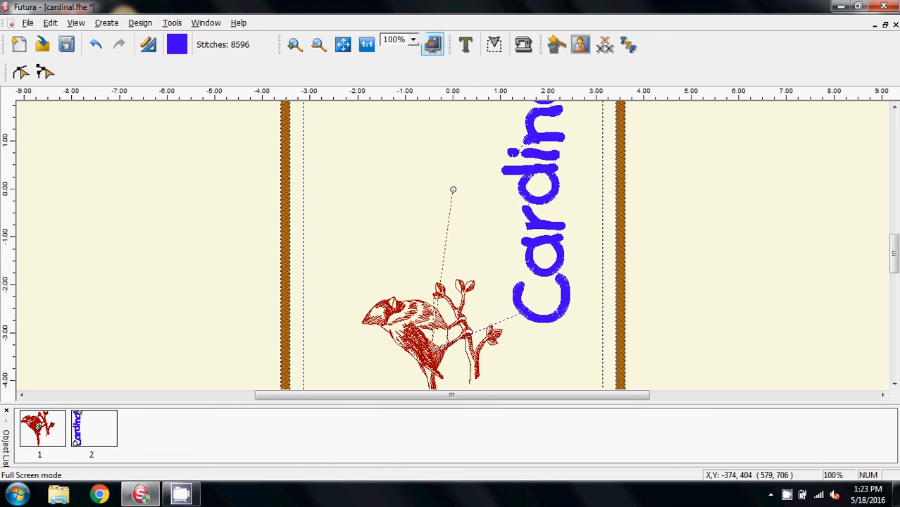
# - Reopen the Cardinal lettering for editing and bring up its embroidery settings beside the hoop
pyautogui.click(413, 40)
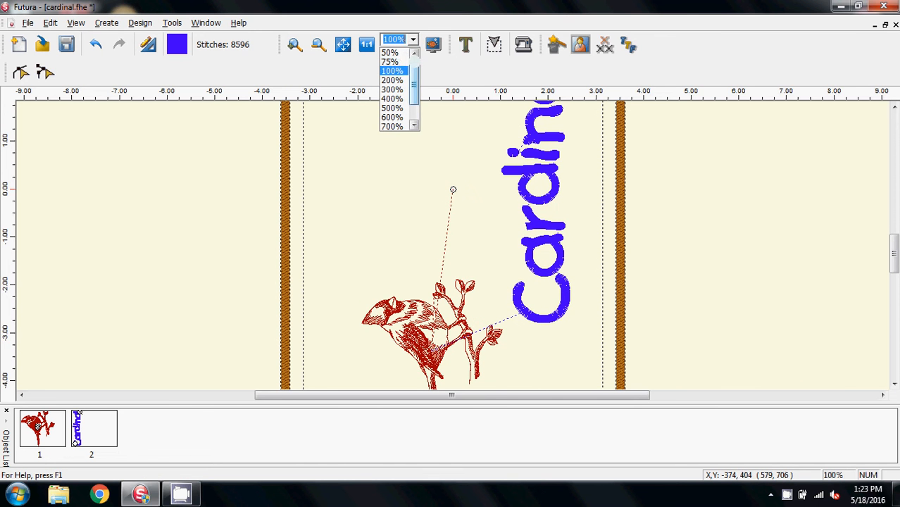
pyautogui.click(391, 53)
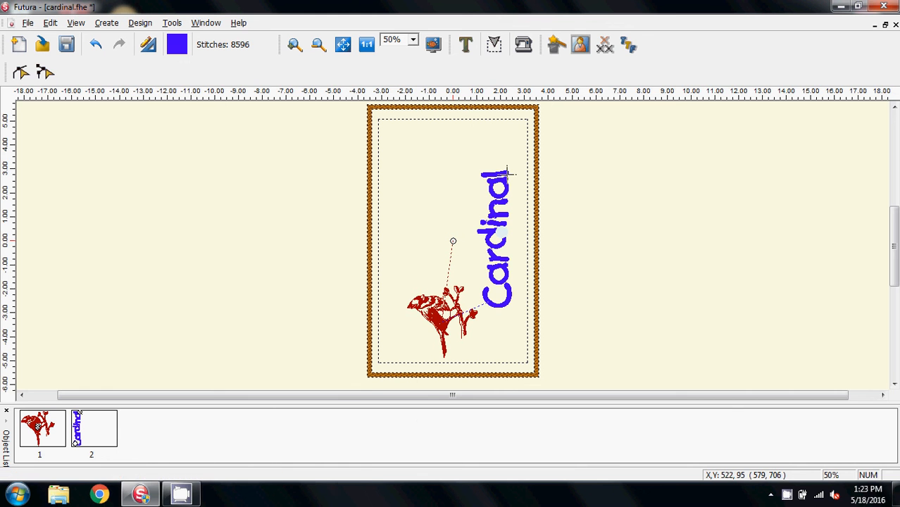
pyautogui.click(491, 239)
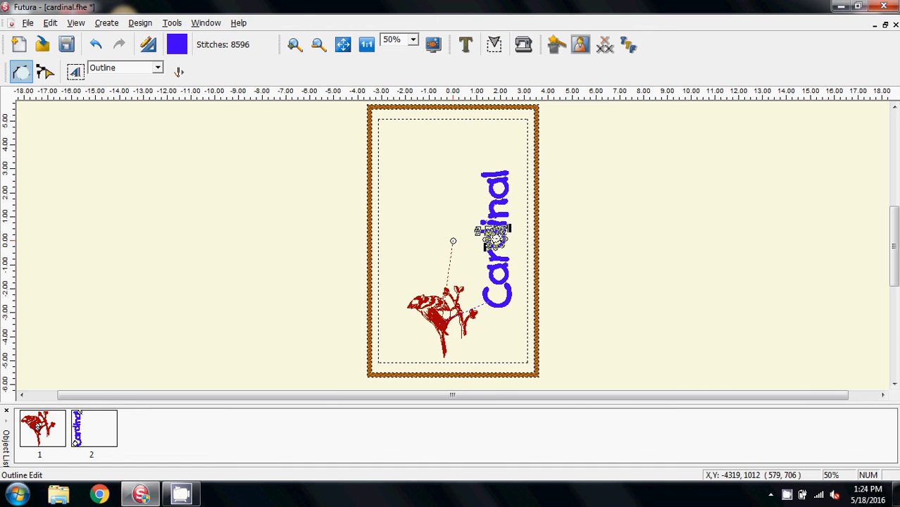
pyautogui.click(74, 71)
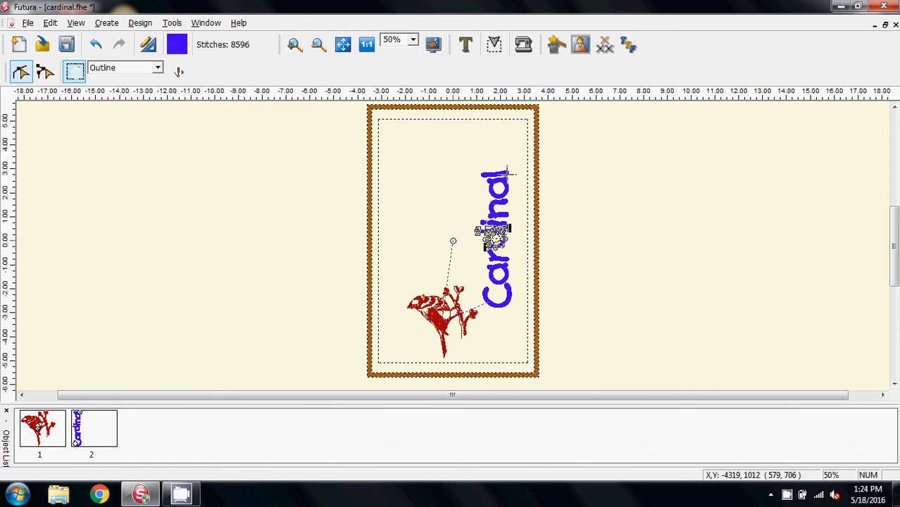
pyautogui.click(74, 72)
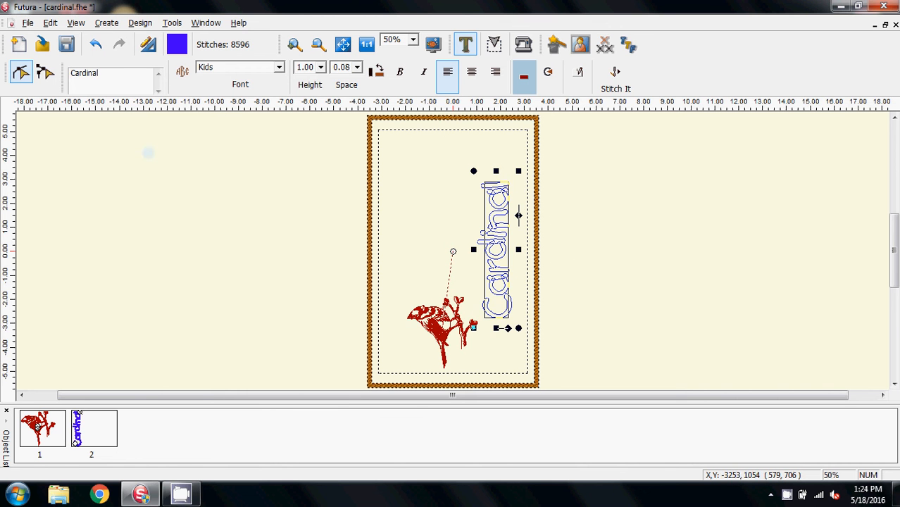
pyautogui.click(138, 23)
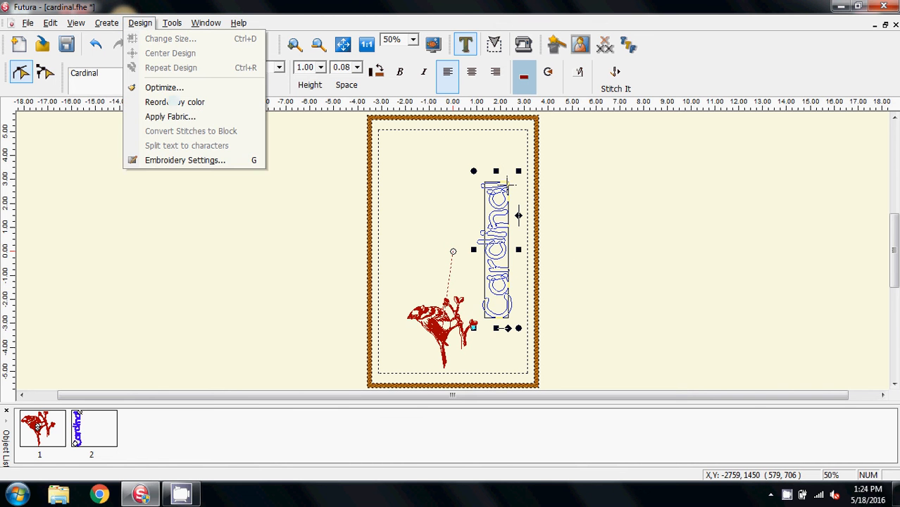
pyautogui.click(207, 160)
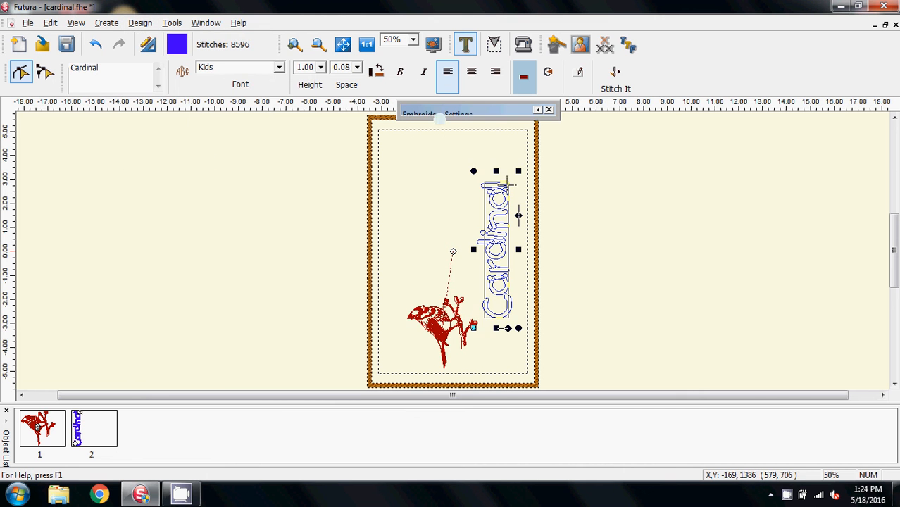
pyautogui.moveTo(510, 120)
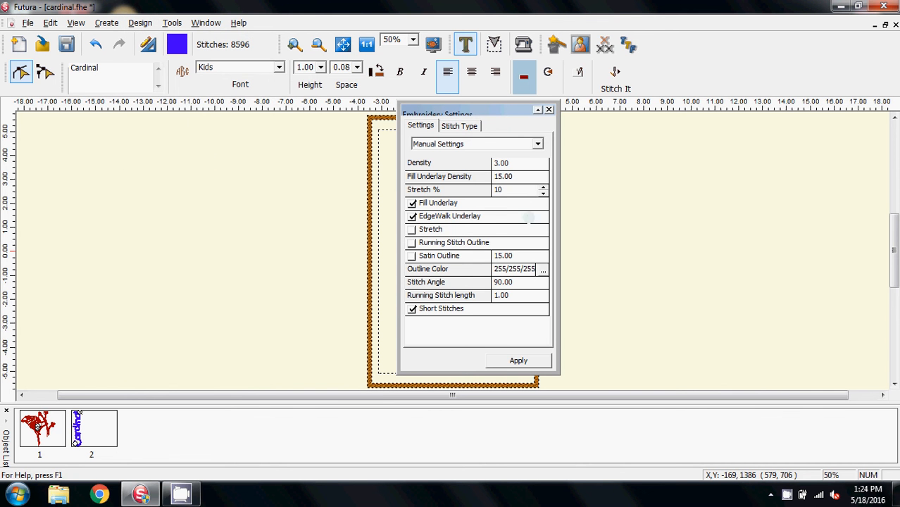
pyautogui.moveTo(448, 113); pyautogui.dragTo(127, 131)
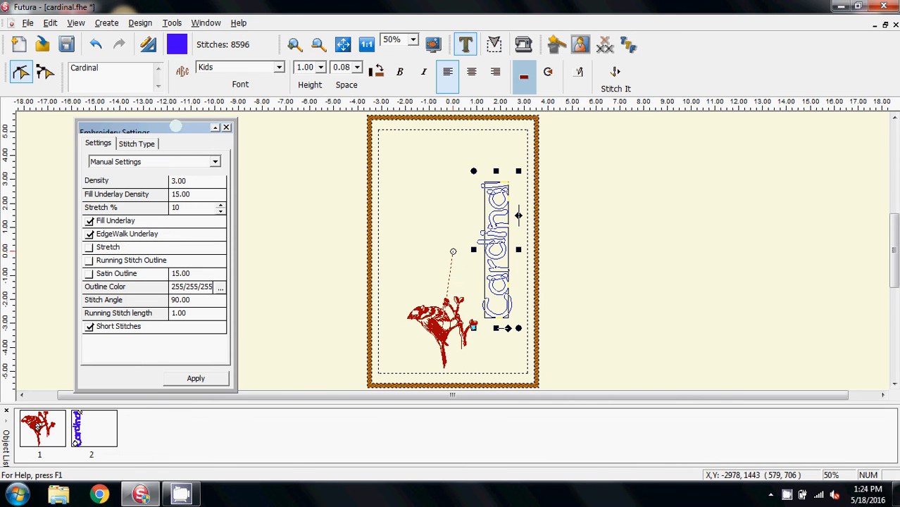
pyautogui.moveTo(175, 120); pyautogui.dragTo(176, 119)
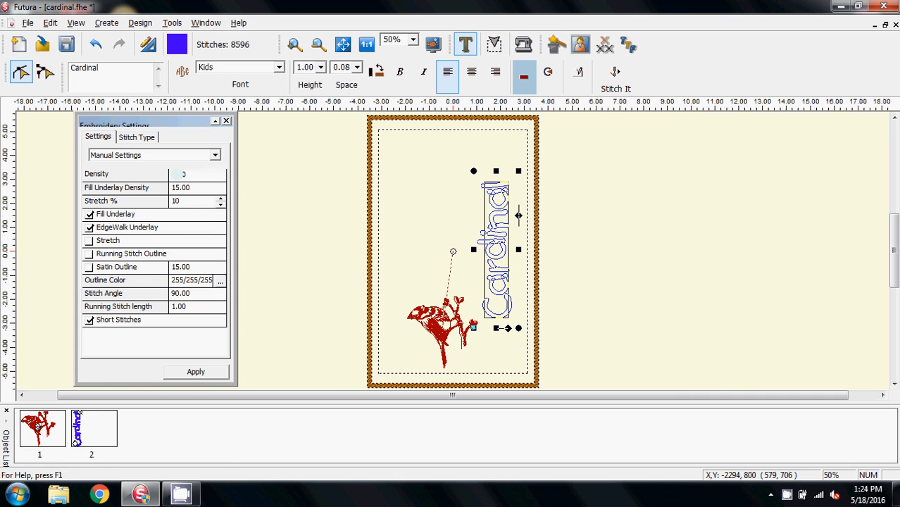
# - Choose the preset fabric Ligth Woven for the lettering from Pillow Case-Sheet under Housewares
pyautogui.click(89, 214)
pyautogui.click(215, 155)
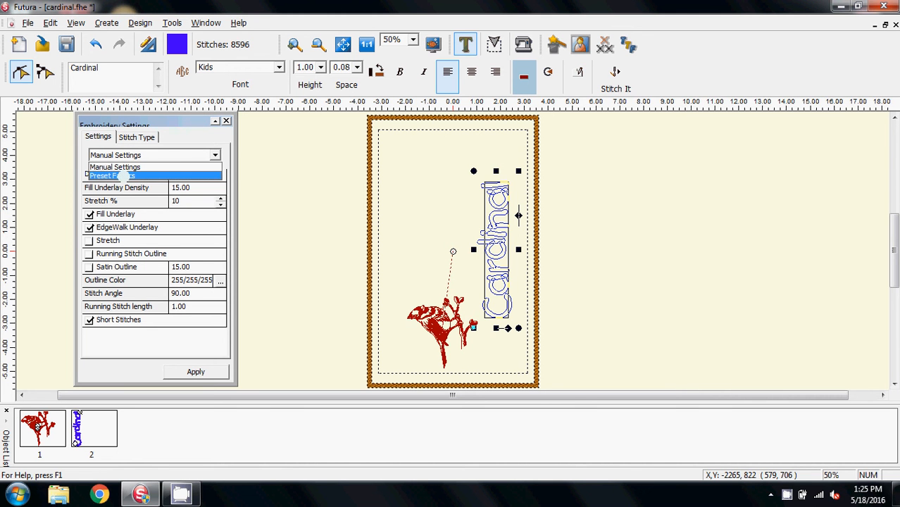
pyautogui.click(126, 175)
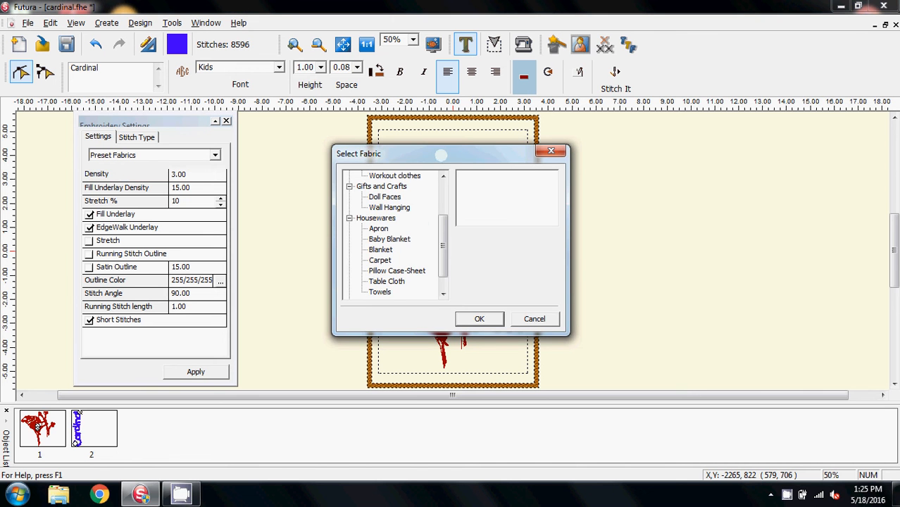
pyautogui.moveTo(441, 154)
pyautogui.mouseDown()
pyautogui.moveTo(641, 147)
pyautogui.moveTo(427, 145)
pyautogui.moveTo(440, 146)
pyautogui.mouseUp()
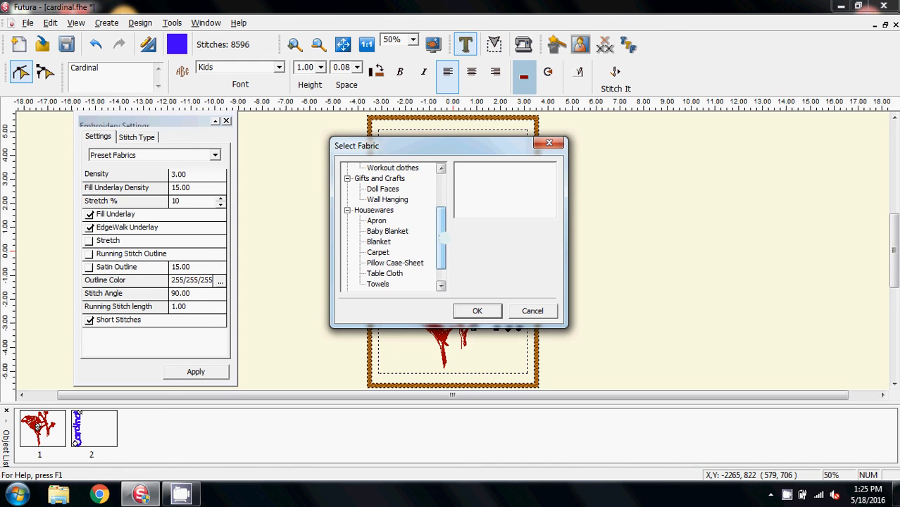
pyautogui.moveTo(443, 238); pyautogui.dragTo(440, 259)
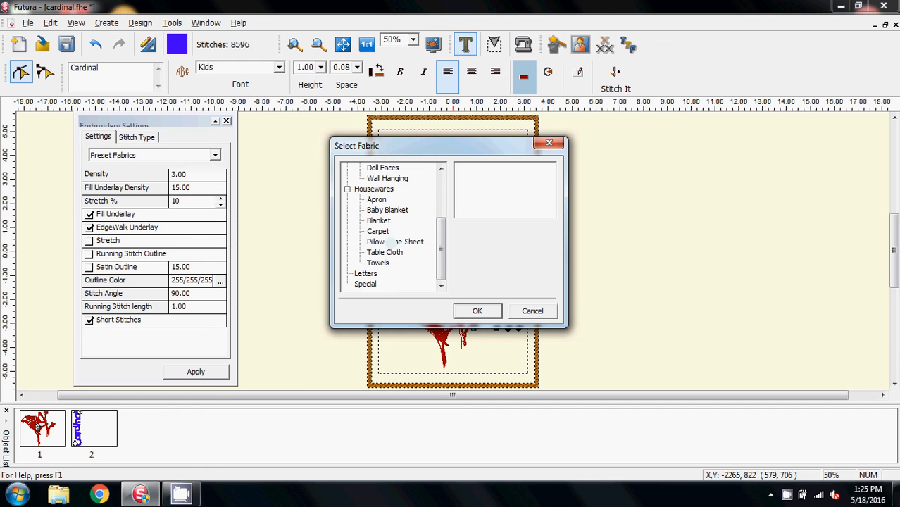
pyautogui.click(391, 242)
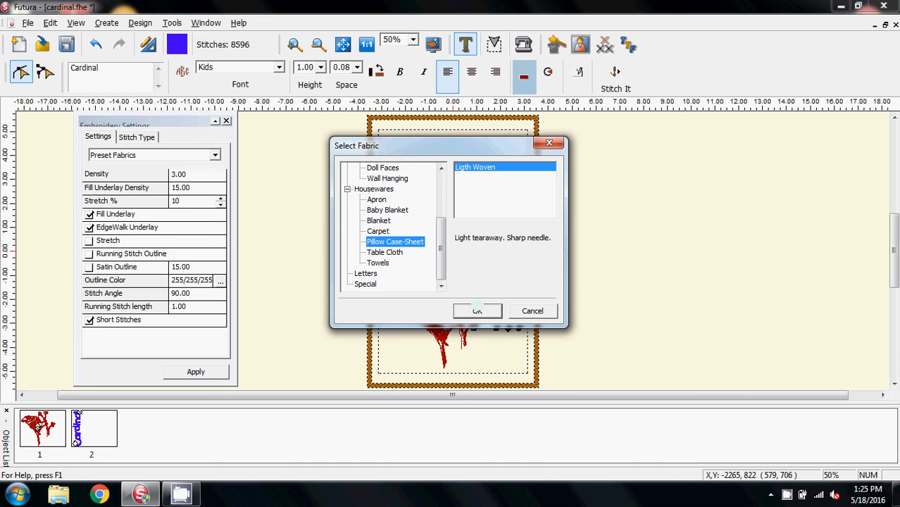
pyautogui.click(478, 310)
pyautogui.click(474, 310)
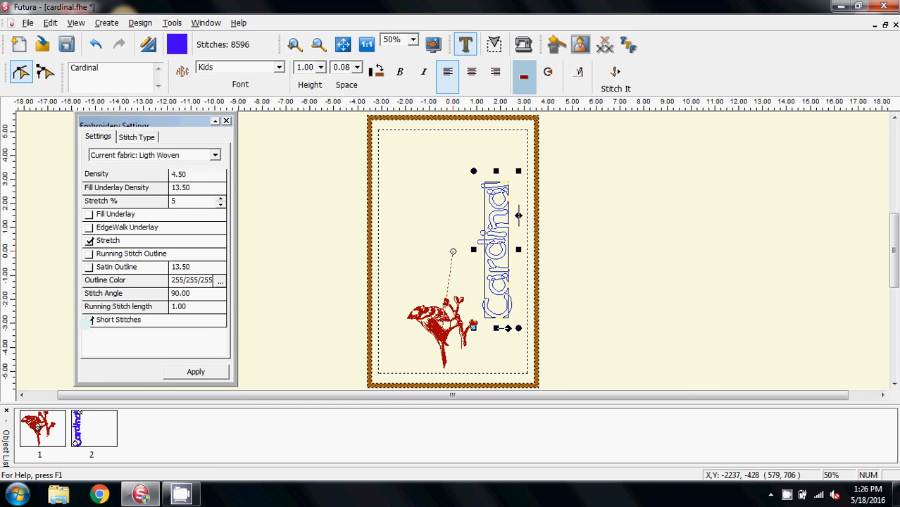
# - Apply the fabric settings to the Cardinal lettering and regenerate its stitches, leaving text editing and the embroidery settings
pyautogui.click(91, 319)
pyautogui.click(192, 372)
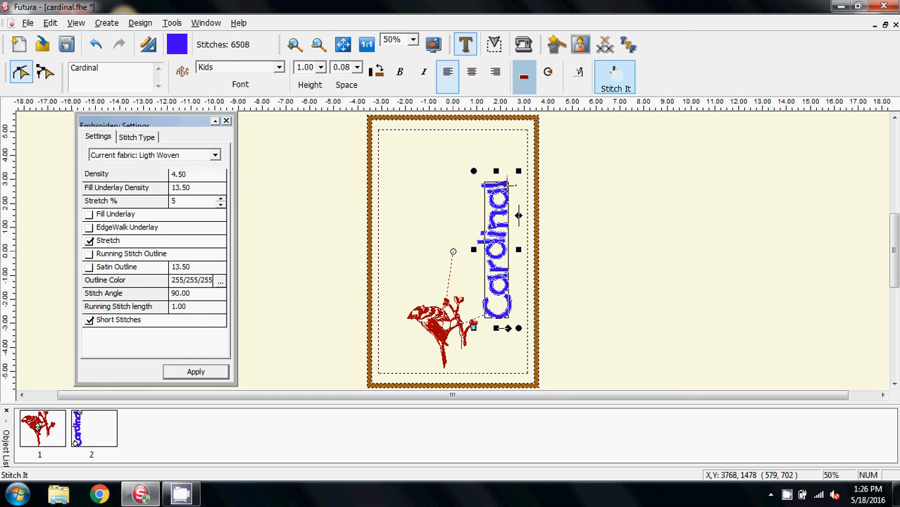
pyautogui.click(615, 71)
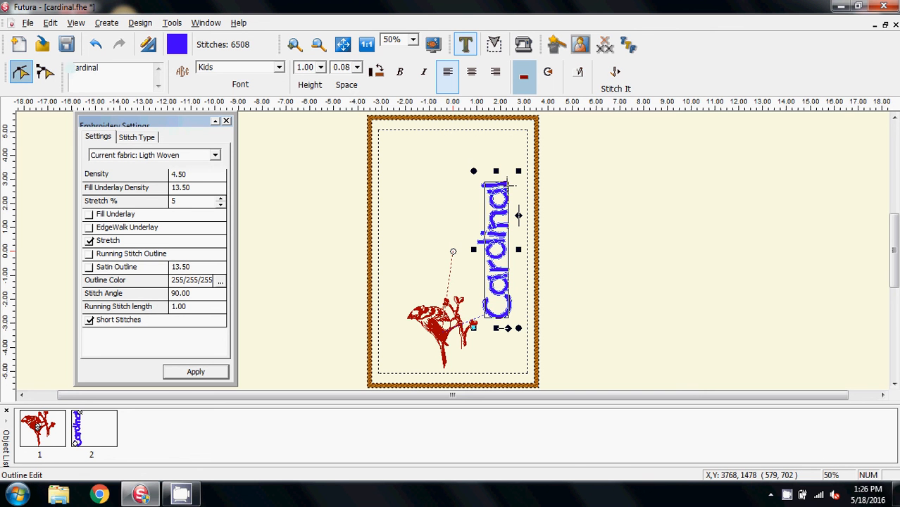
pyautogui.click(20, 72)
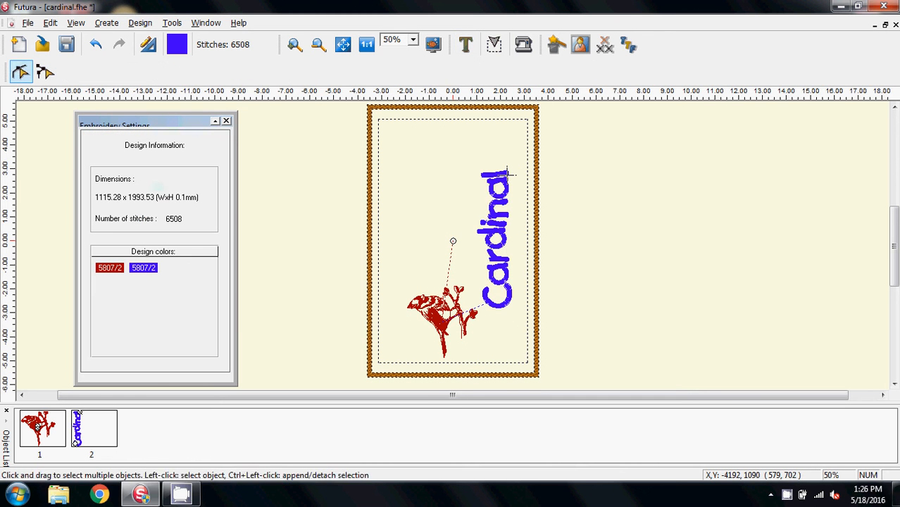
pyautogui.click(226, 121)
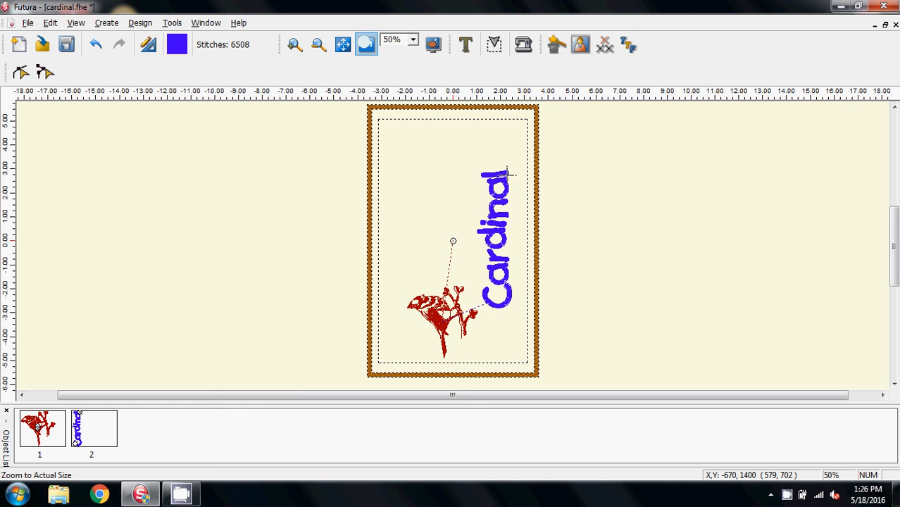
# - Show the design at 100% and switch it to the realistic thread rendering
pyautogui.click(366, 45)
pyautogui.scroll(2, 658, 249)
pyautogui.scroll(-4, 661, 227)
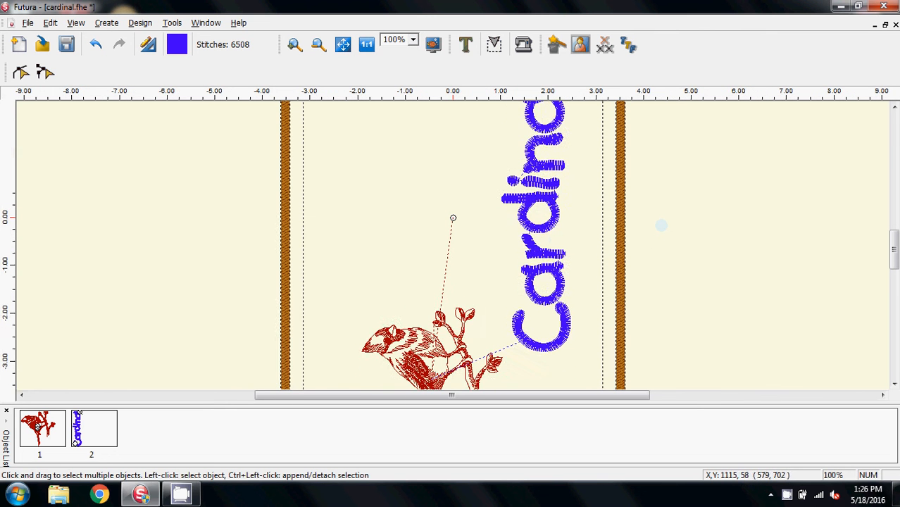
pyautogui.scroll(-1, 661, 225)
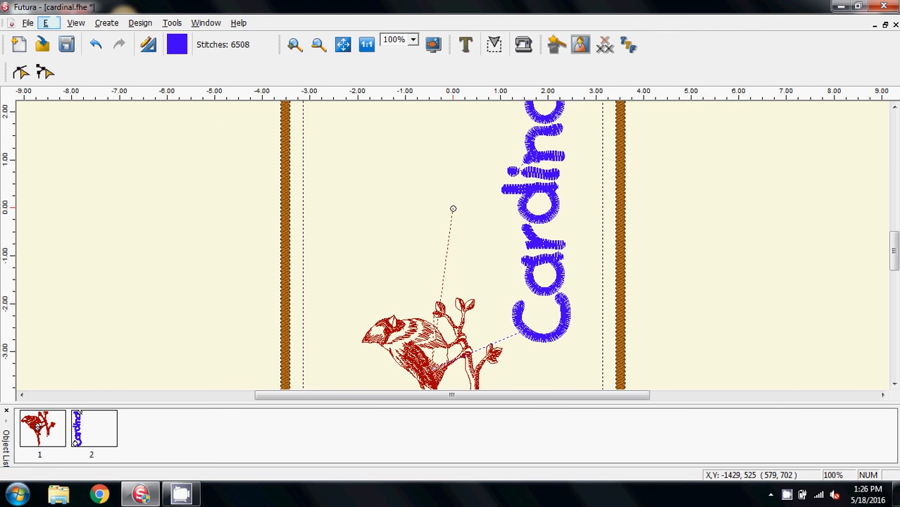
pyautogui.click(75, 22)
pyautogui.click(105, 39)
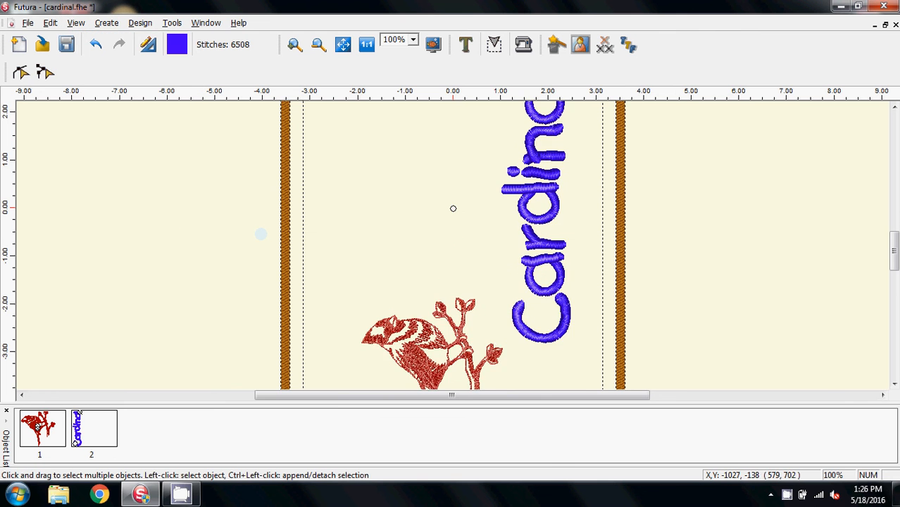
# - Examine the rendered stitches of the lettering and the bird at 100%, and check the whole hoop at 50%
pyautogui.scroll(3, 260, 234)
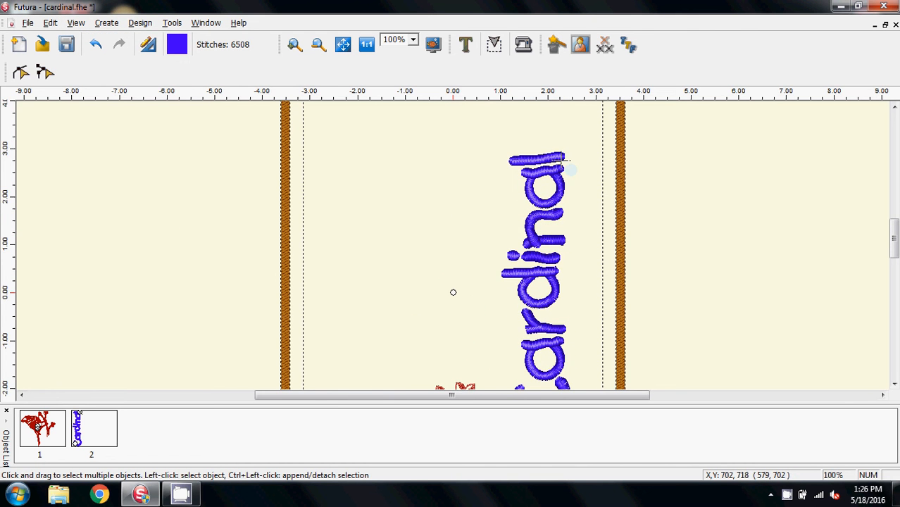
pyautogui.scroll(-2, 569, 185)
pyautogui.scroll(-3, 569, 199)
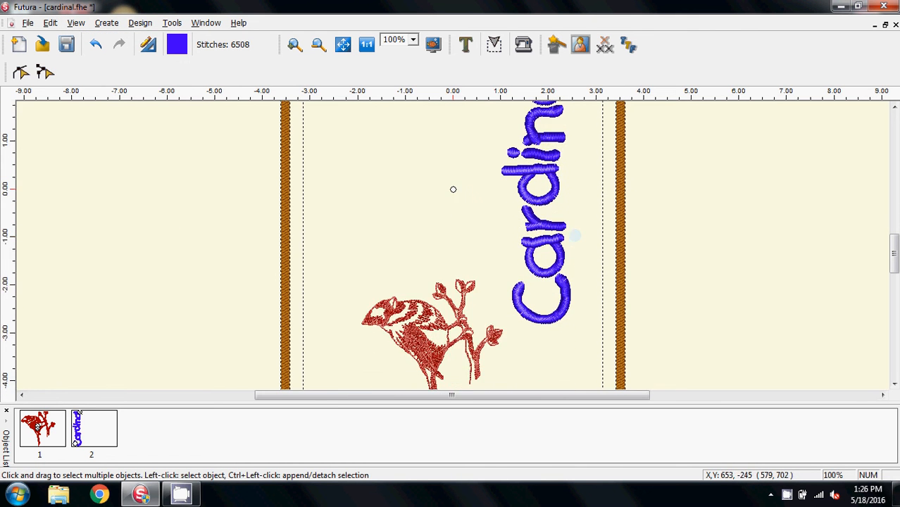
pyautogui.scroll(3, 572, 219)
pyautogui.scroll(1, 575, 235)
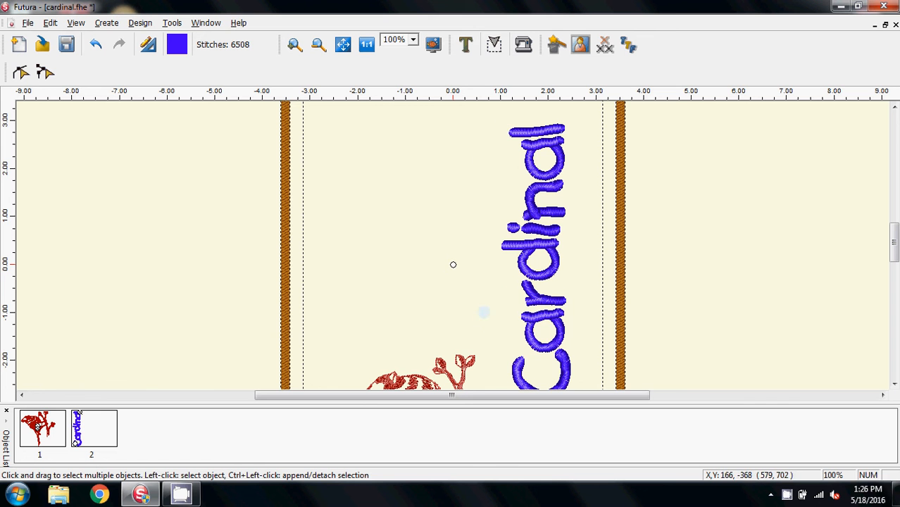
pyautogui.scroll(-3, 345, 144)
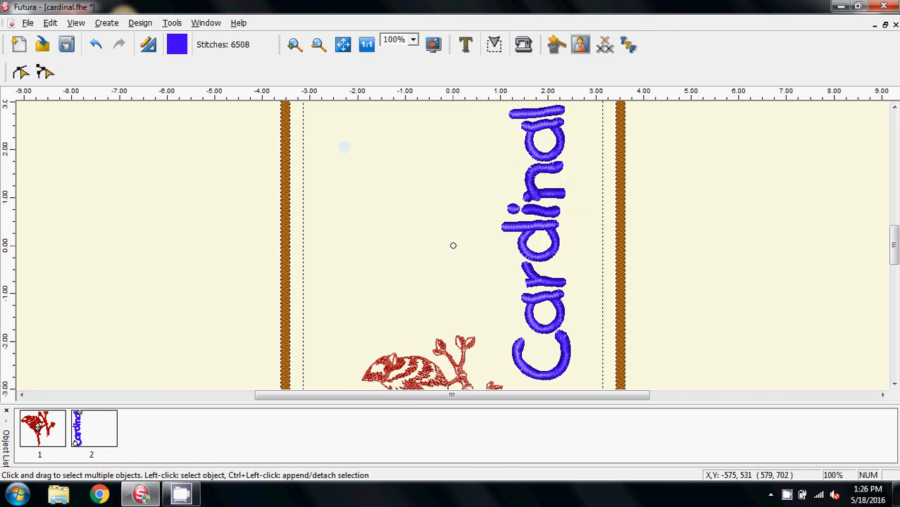
pyautogui.scroll(3, 292, 203)
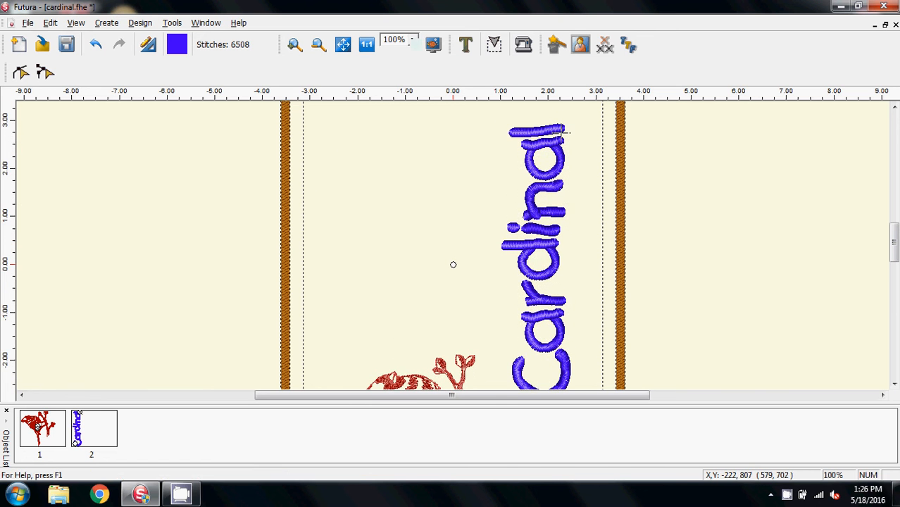
pyautogui.click(413, 40)
pyautogui.moveTo(414, 93); pyautogui.dragTo(414, 80)
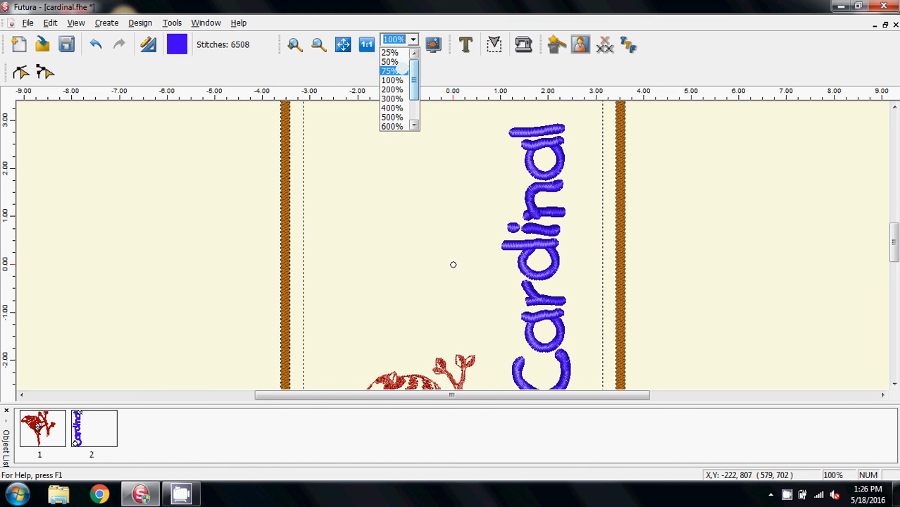
pyautogui.click(394, 62)
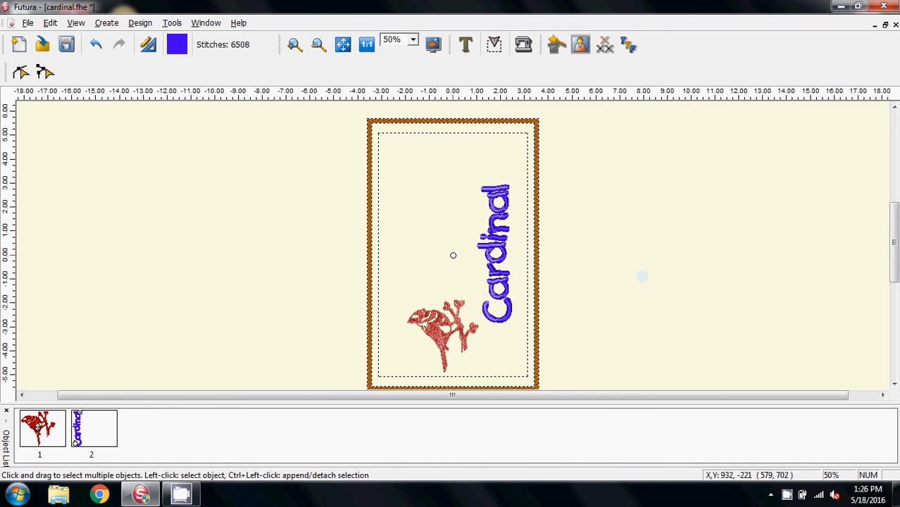
pyautogui.scroll(-1, 592, 258)
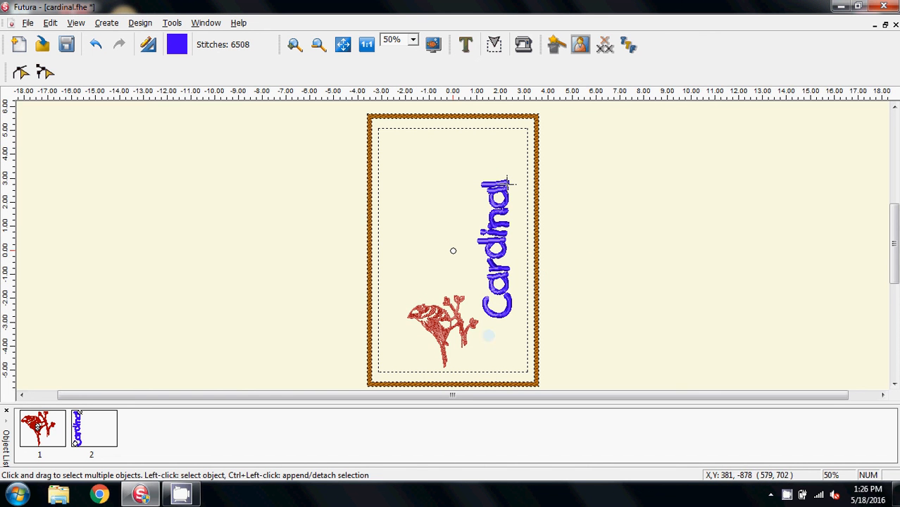
# - Delete the blue Cardinal lettering from the design, keeping only the bird
pyautogui.click(465, 43)
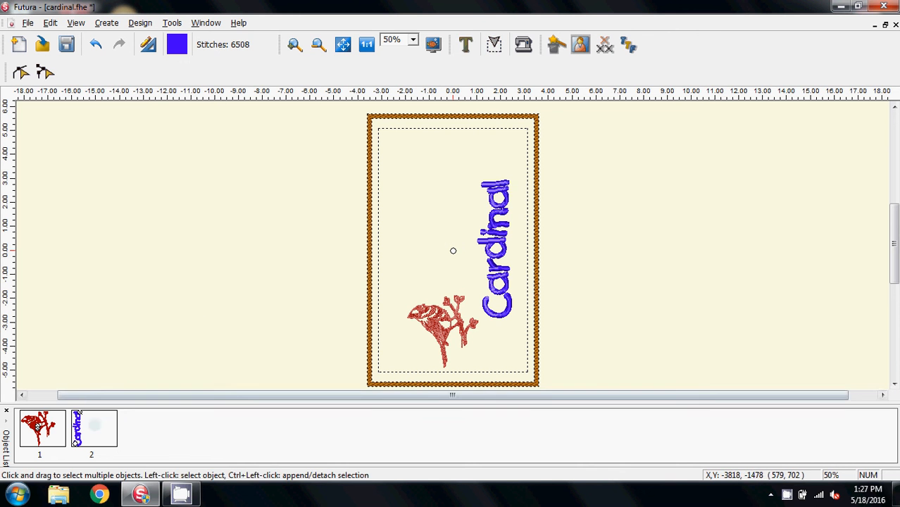
pyautogui.click(95, 425)
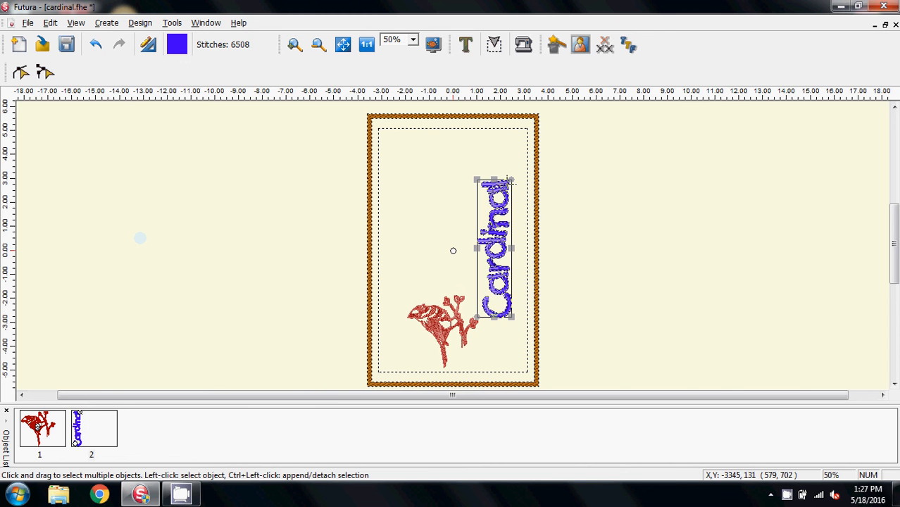
pyautogui.press('Delete')
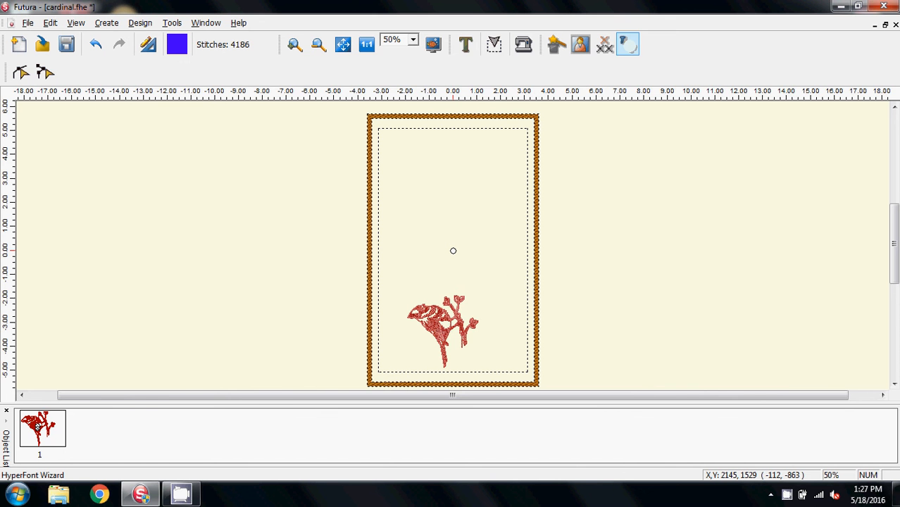
# - Start the HyperFont Wizard with the text "Cardinal" and open its font selection
pyautogui.click(627, 43)
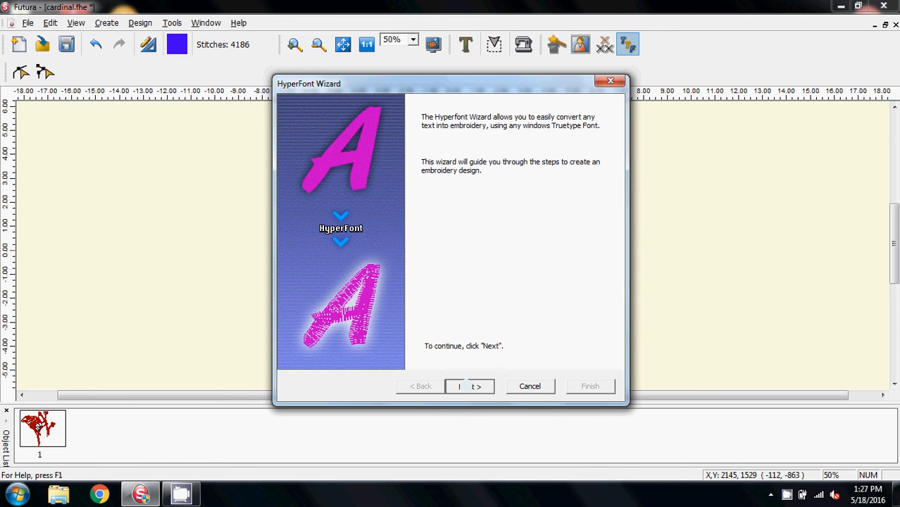
pyautogui.click(470, 386)
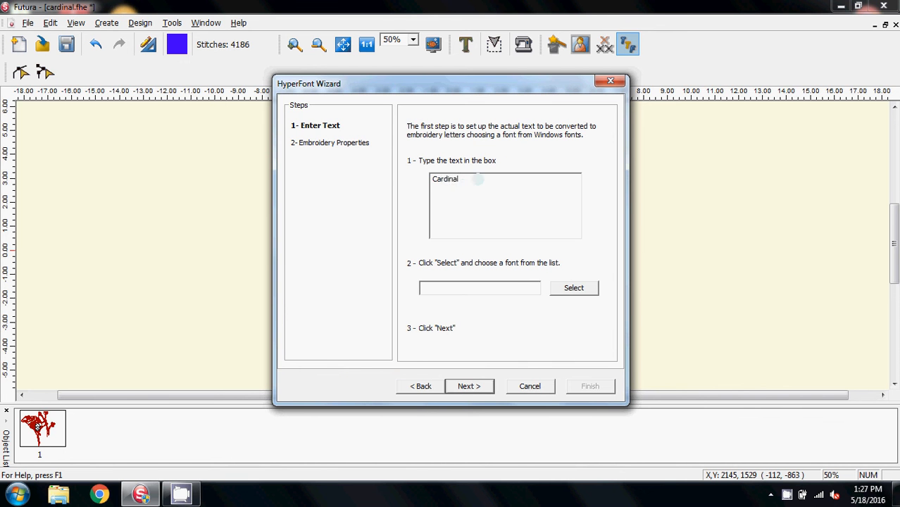
pyautogui.click(563, 289)
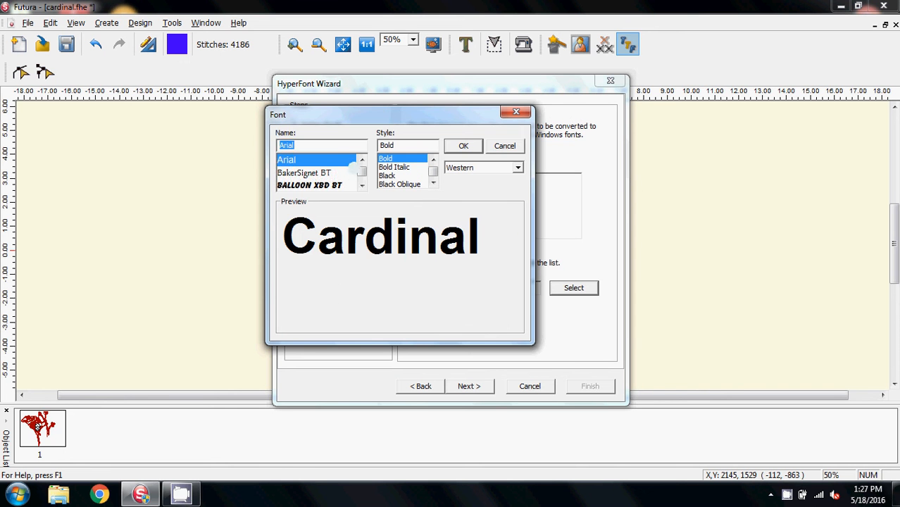
# - Browse the font previews of the word and choose Cataneo BT in Regular style for the Cardinal text
pyautogui.scroll(-20, 362, 174)
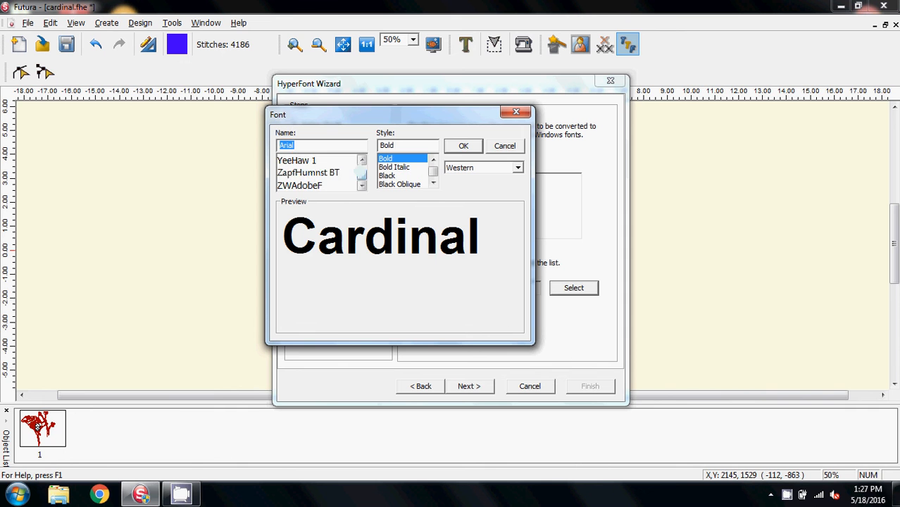
pyautogui.moveTo(360, 175); pyautogui.dragTo(361, 166)
pyautogui.click(324, 159)
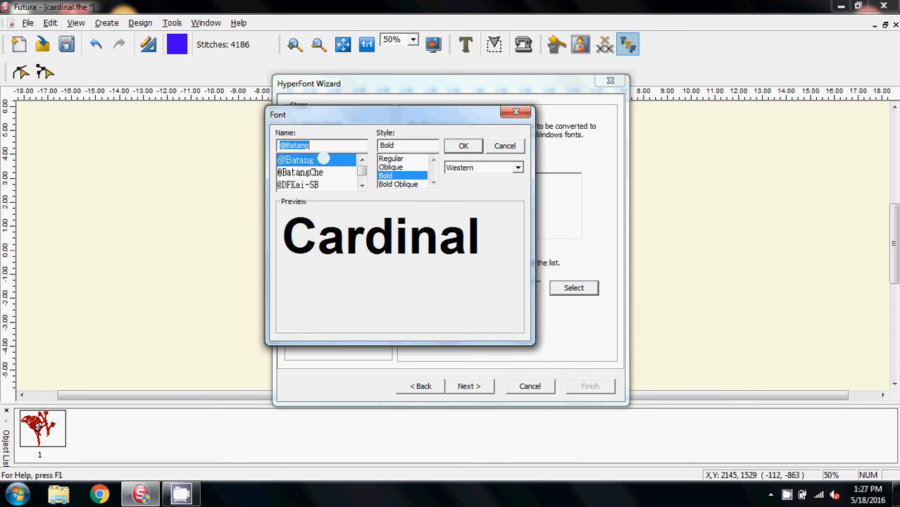
pyautogui.press('Down')
pyautogui.press('Down')
pyautogui.press('Down')
pyautogui.press('Down')
pyautogui.press('Down')
pyautogui.press('Down')
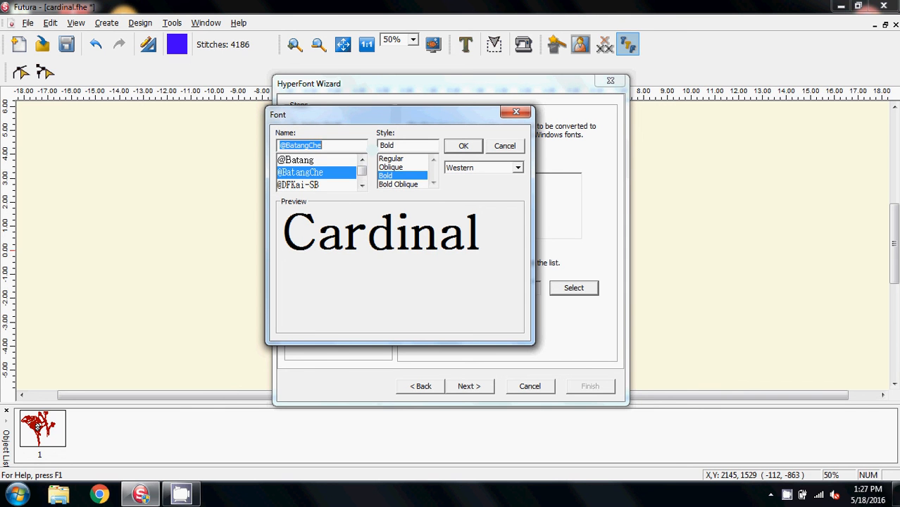
pyautogui.press('Down')
pyautogui.press('Down')
pyautogui.press('Down')
pyautogui.press('Down')
pyautogui.press('Down')
pyautogui.press('Down')
pyautogui.press('Down')
pyautogui.press('Down')
pyautogui.press('Down')
pyautogui.press('Down')
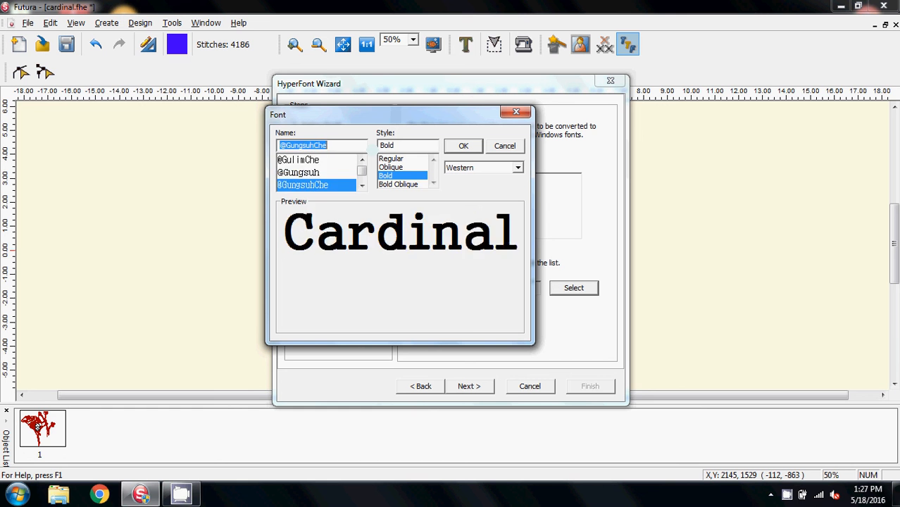
pyautogui.press('Down')
pyautogui.press('Down')
pyautogui.press('Down')
pyautogui.press('Down')
pyautogui.press('Down')
pyautogui.press('Down')
pyautogui.press('Down')
pyautogui.press('Down')
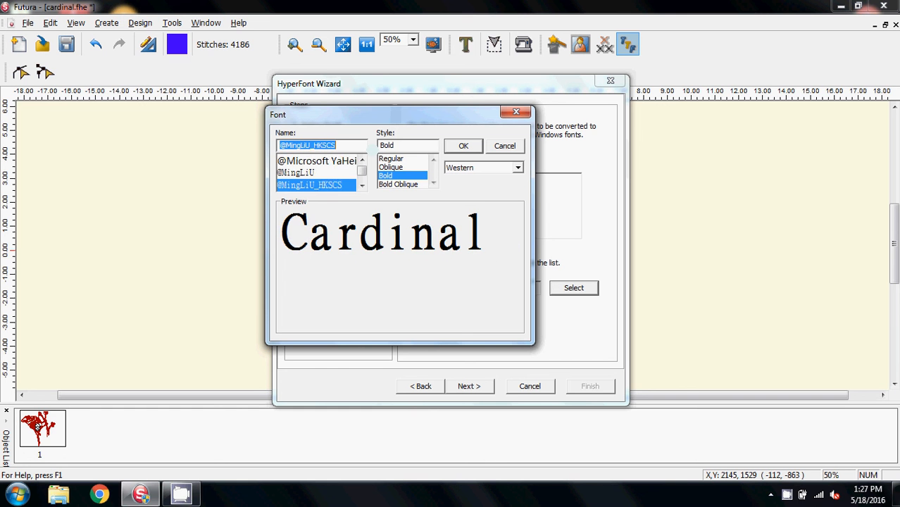
pyautogui.press('Down')
pyautogui.press('Down')
pyautogui.press('Down')
pyautogui.press('Down')
pyautogui.press('Down')
pyautogui.press('Down')
pyautogui.press('Down')
pyautogui.press('Down')
pyautogui.press('Down')
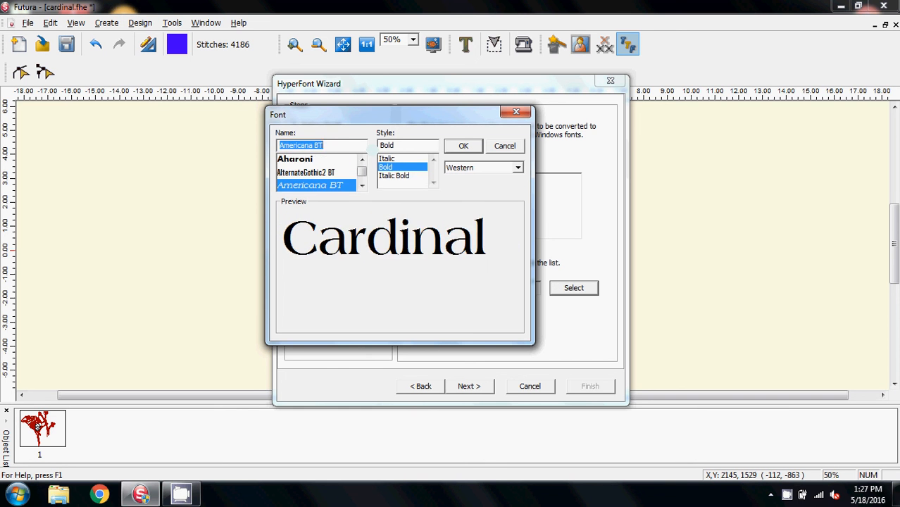
pyautogui.press('Down')
pyautogui.press('Down')
pyautogui.press('Down')
pyautogui.press('Down')
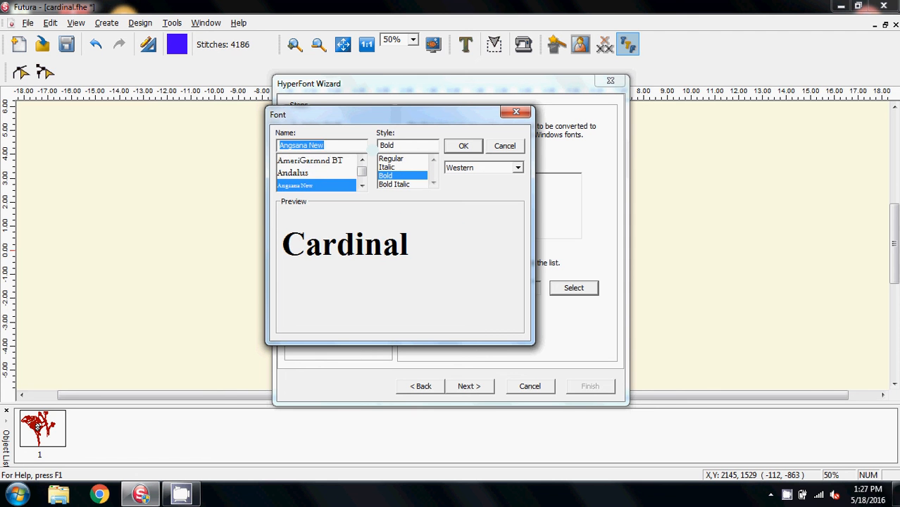
pyautogui.press('Down')
pyautogui.press('Down')
pyautogui.press('Down')
pyautogui.press('Down')
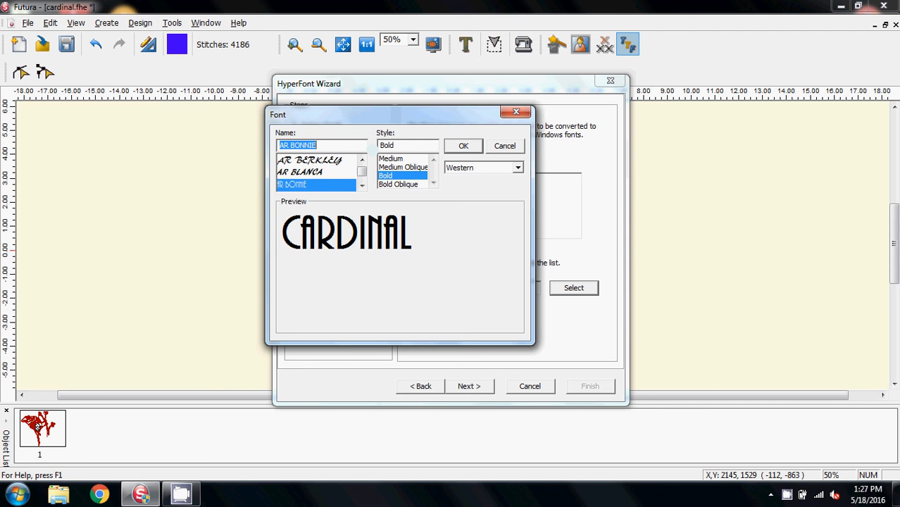
pyautogui.press('Down')
pyautogui.press('Down')
pyautogui.press('Down')
pyautogui.press('Down')
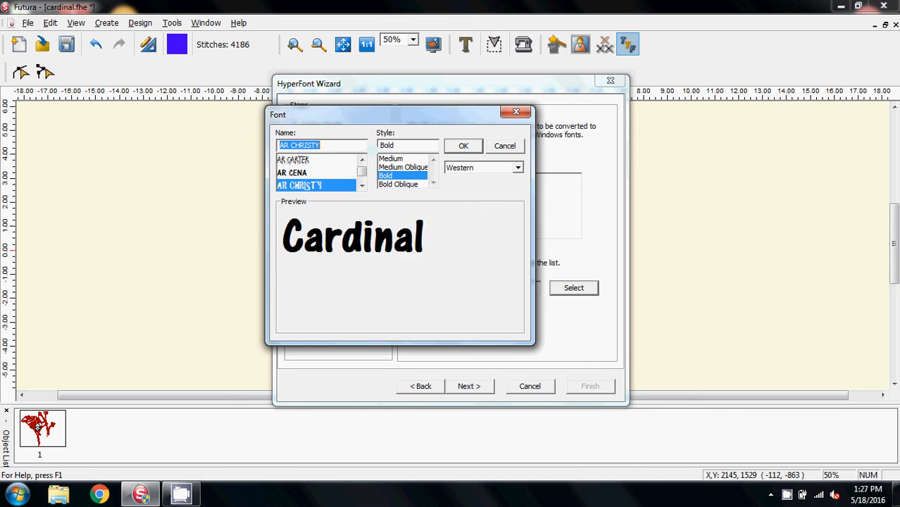
pyautogui.press('Down')
pyautogui.press('Down')
pyautogui.press('Down')
pyautogui.press('Down')
pyautogui.press('Down')
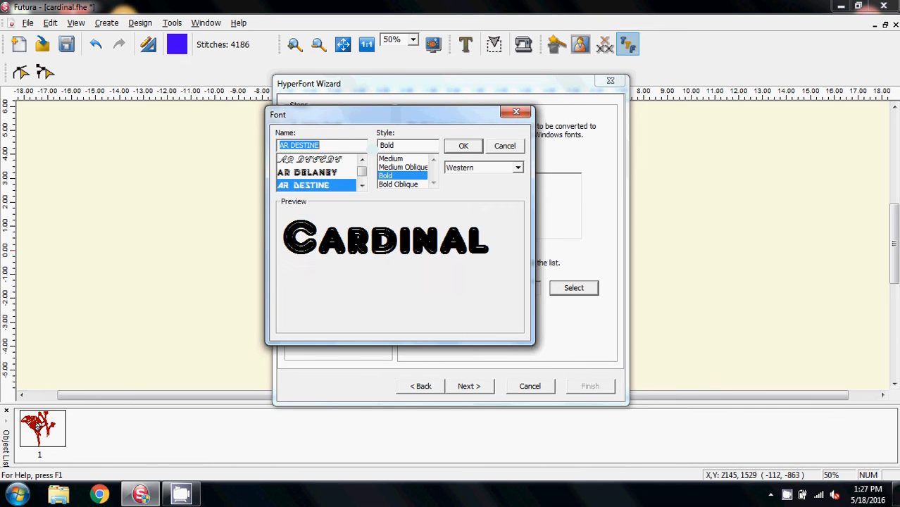
pyautogui.press('Down')
pyautogui.press('Down')
pyautogui.press('Down')
pyautogui.press('Down')
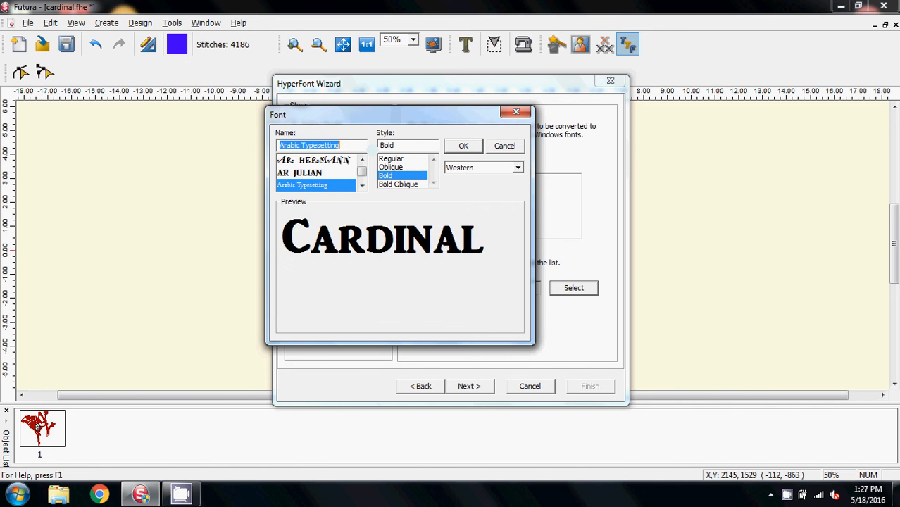
pyautogui.press('Down')
pyautogui.press('Down')
pyautogui.press('Down')
pyautogui.press('Down')
pyautogui.press('Down')
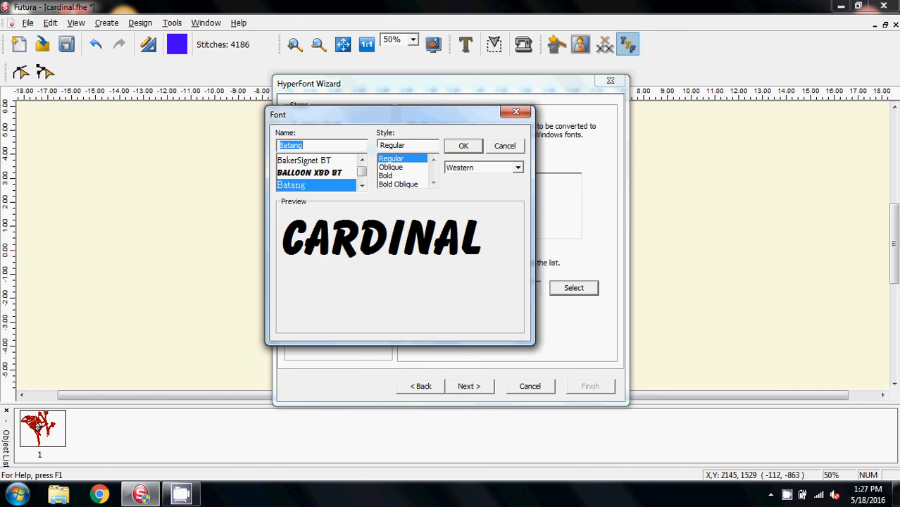
pyautogui.press('Down')
pyautogui.press('Down')
pyautogui.press('Down')
pyautogui.press('Down')
pyautogui.press('Down')
pyautogui.press('Down')
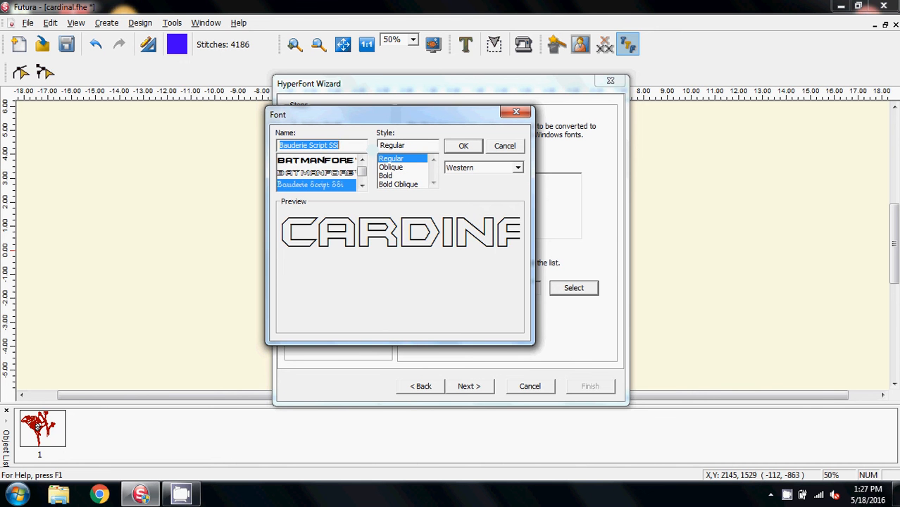
pyautogui.press('Down')
pyautogui.press('Down')
pyautogui.press('Down')
pyautogui.press('Down')
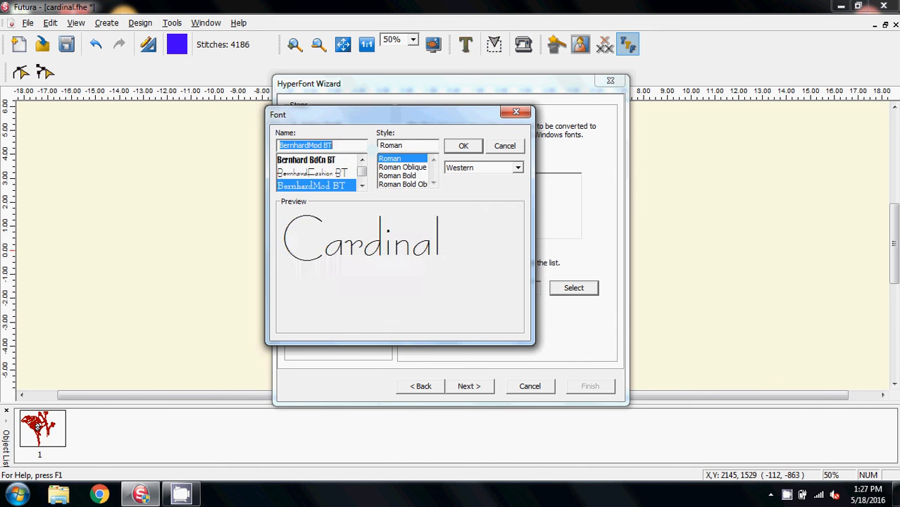
pyautogui.press('Down')
pyautogui.press('Down')
pyautogui.press('Down')
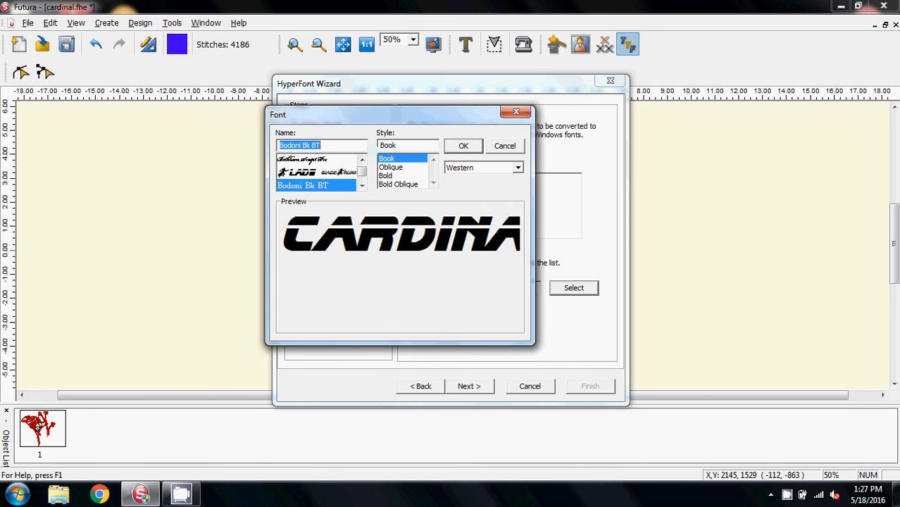
pyautogui.press('Down')
pyautogui.press('Down')
pyautogui.press('Down')
pyautogui.press('Down')
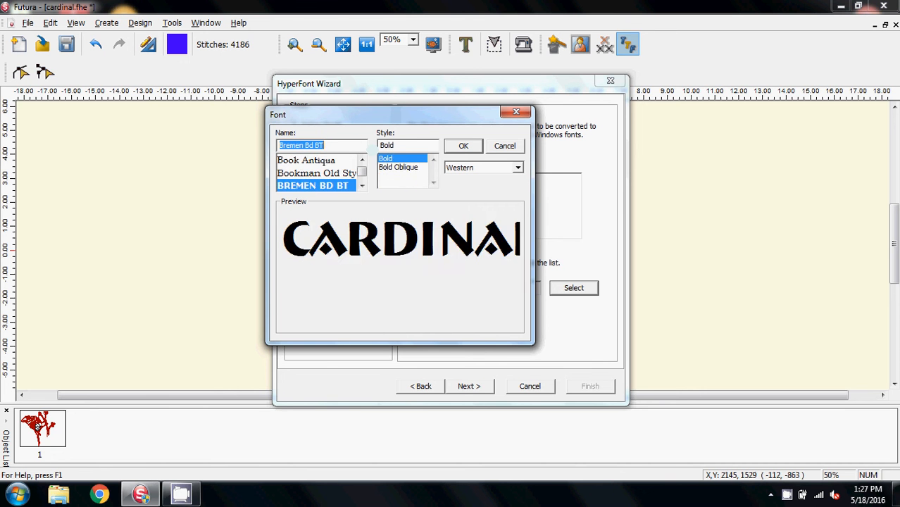
pyautogui.press('Down')
pyautogui.press('Down')
pyautogui.press('Down')
pyautogui.press('Down')
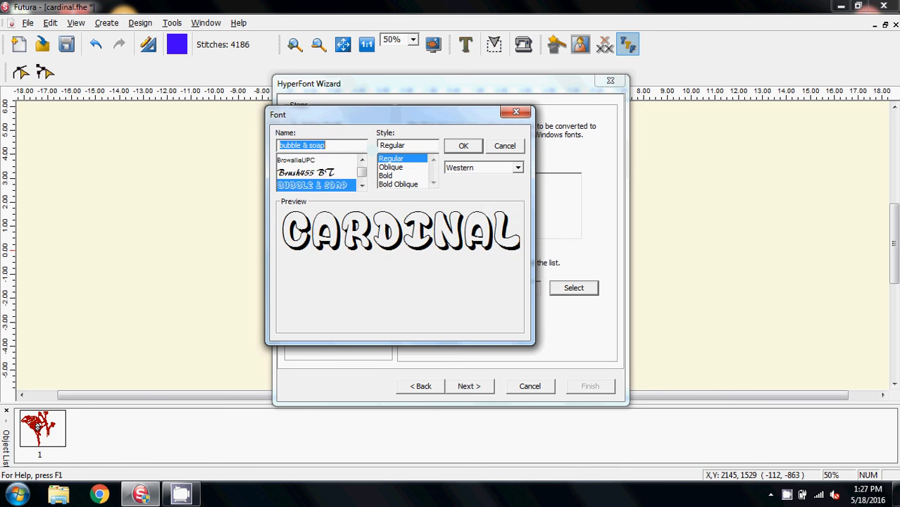
pyautogui.press('Down')
pyautogui.press('Down')
pyautogui.press('Down')
pyautogui.press('Down')
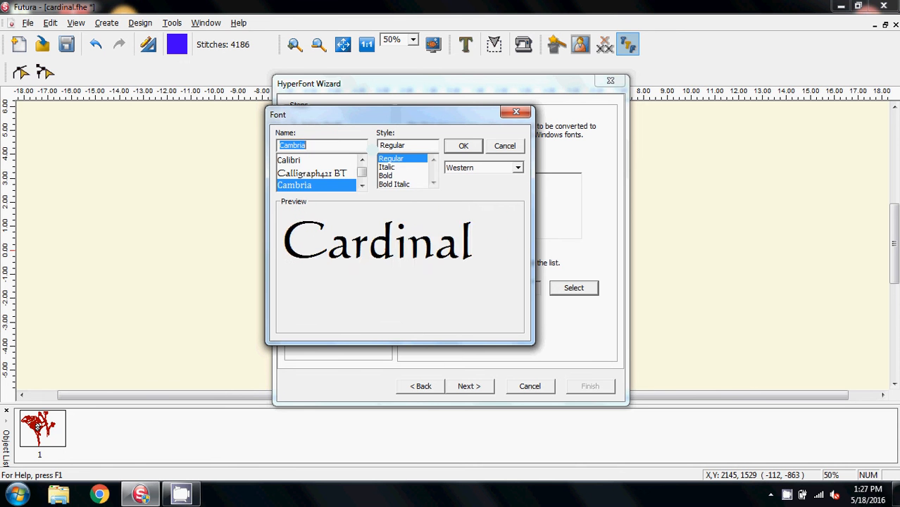
pyautogui.press('Down')
pyautogui.press('Down')
pyautogui.press('Down')
pyautogui.press('Down')
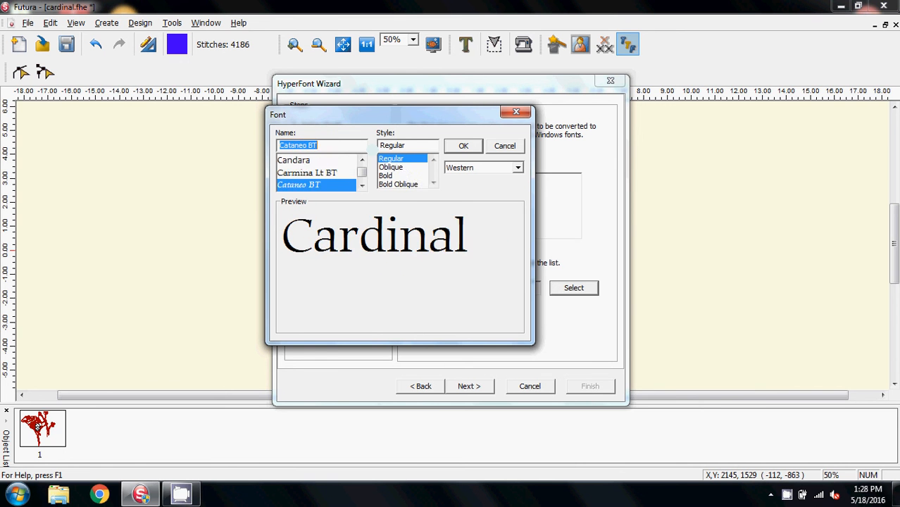
pyautogui.press('Up')
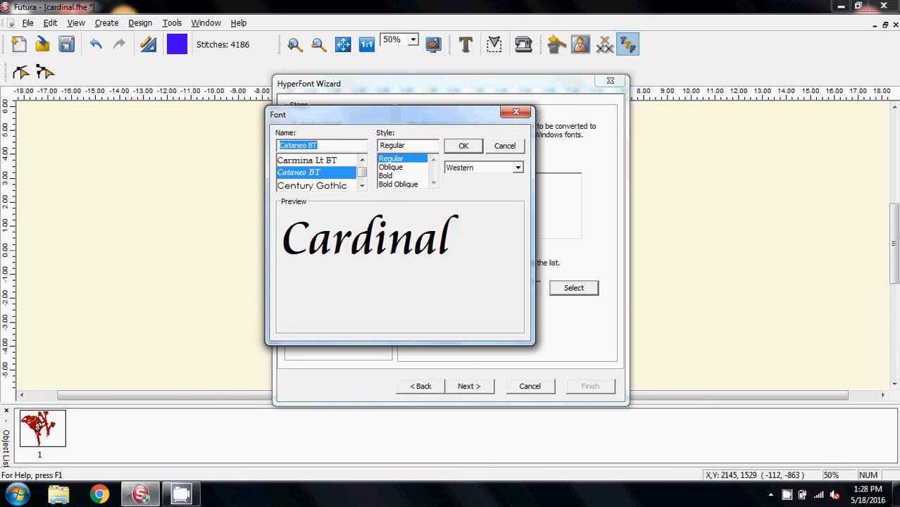
pyautogui.click(464, 145)
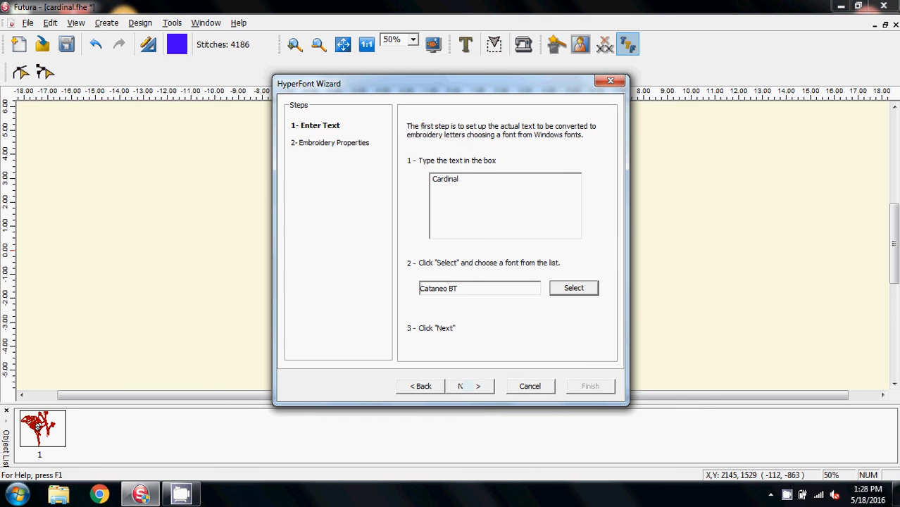
# - Finish the wizard with column stitch and place the Cardinal lettering above the bird, centred across the hoop
pyautogui.click(466, 386)
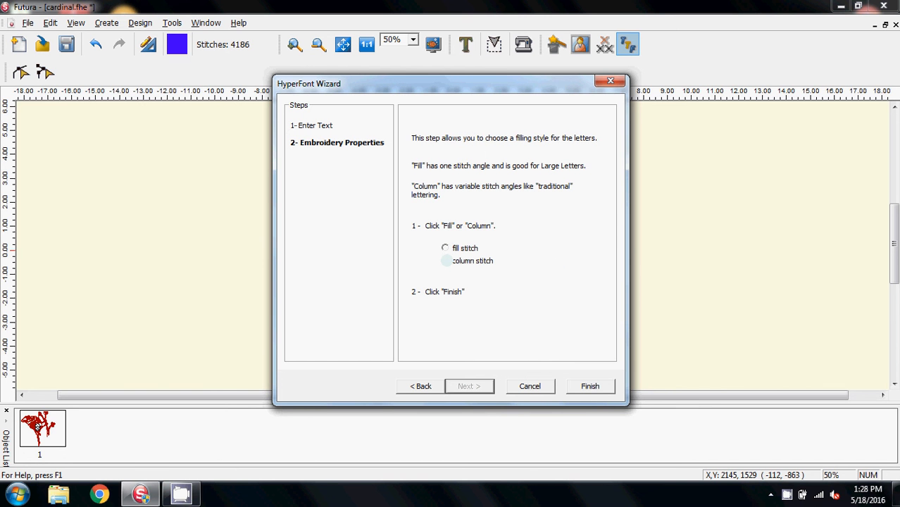
pyautogui.click(446, 261)
pyautogui.click(585, 386)
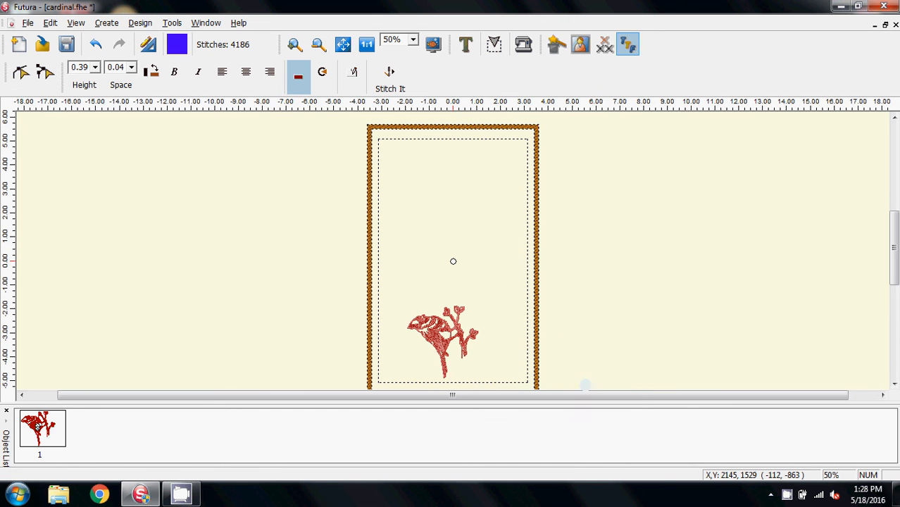
pyautogui.click(453, 261)
pyautogui.moveTo(470, 260); pyautogui.dragTo(451, 220)
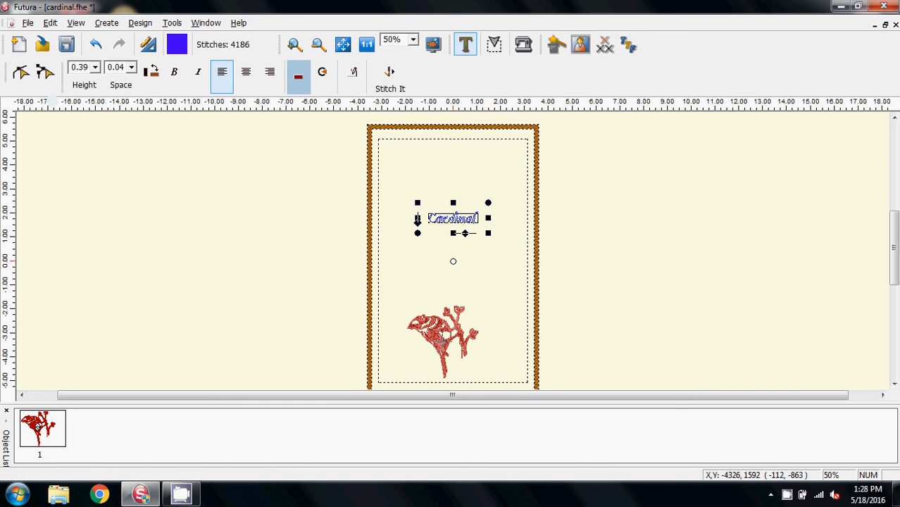
# - Set the Cardinal lettering's height to 1.00 and its letter spacing to 0.08
pyautogui.click(95, 67)
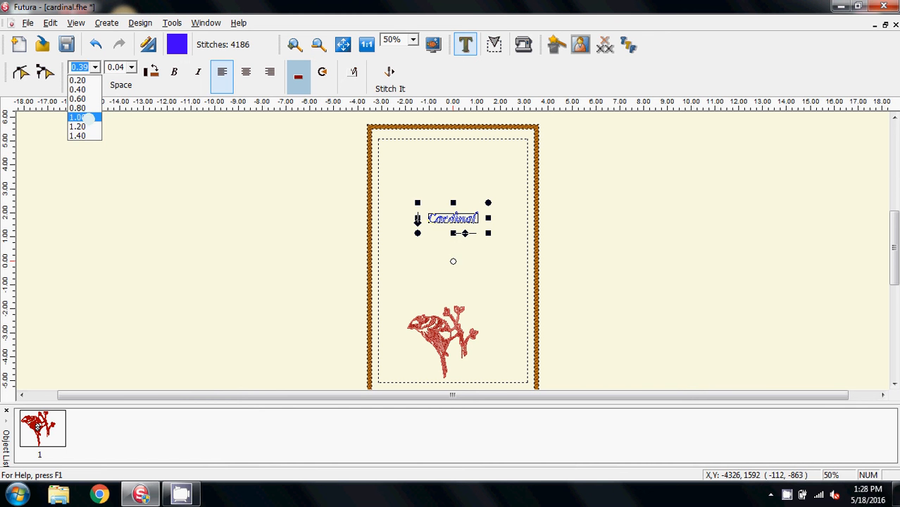
pyautogui.click(88, 117)
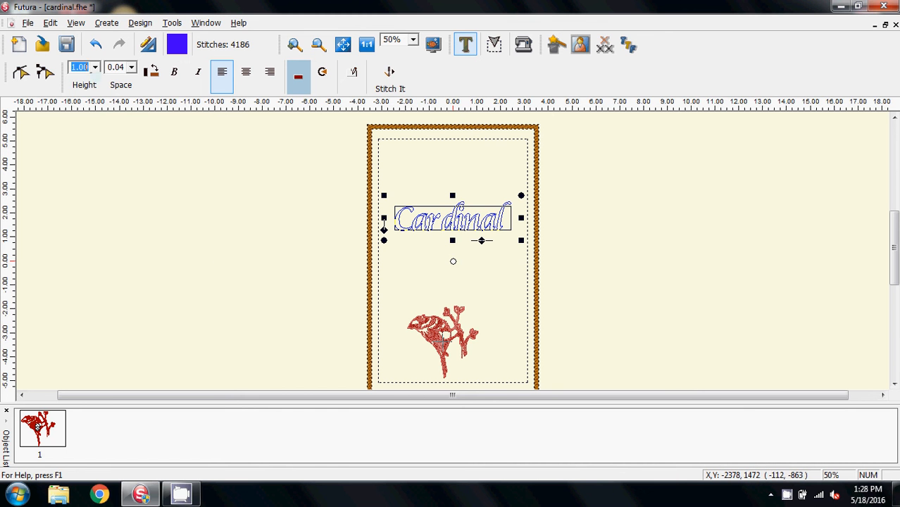
pyautogui.click(130, 68)
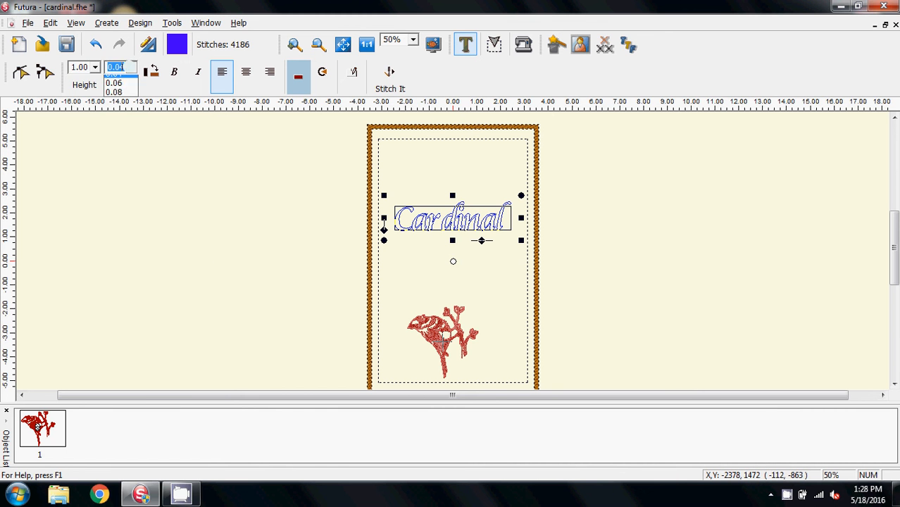
pyautogui.click(114, 117)
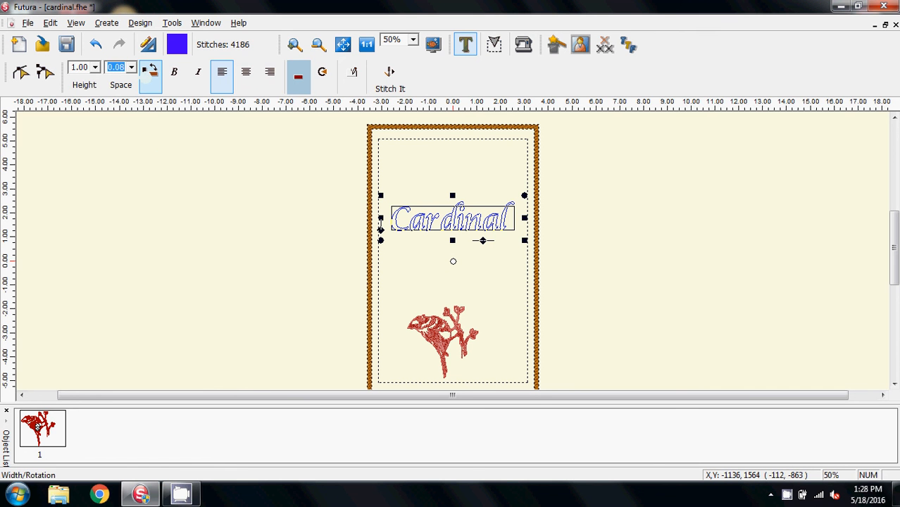
# - Rotate the Cardinal lettering by 90 degrees
pyautogui.click(150, 72)
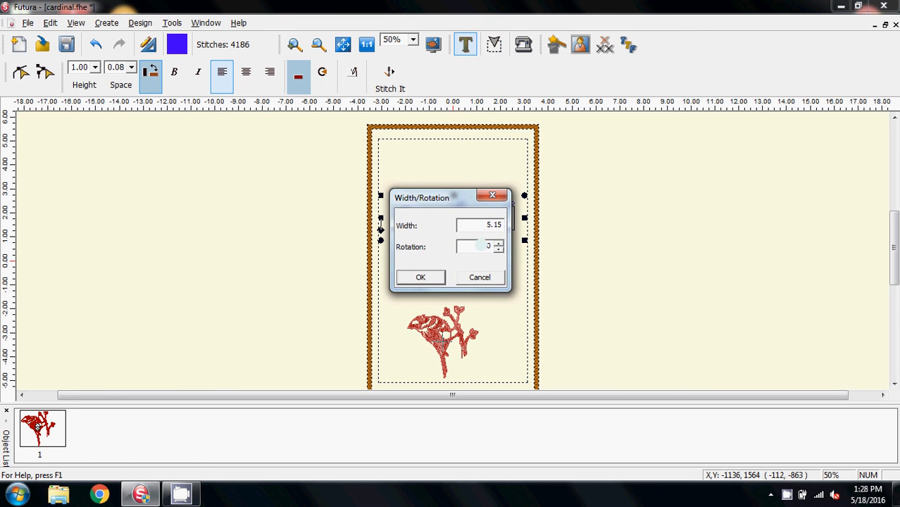
pyautogui.doubleClick(483, 245)
pyautogui.write('90')
pyautogui.click(420, 276)
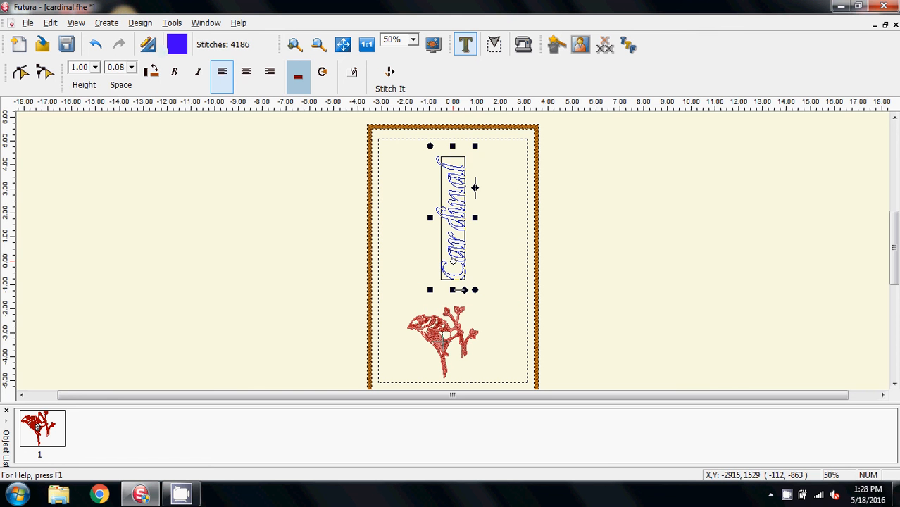
# - Recolor the Cardinal lettering bright green and generate its stitches
pyautogui.click(176, 44)
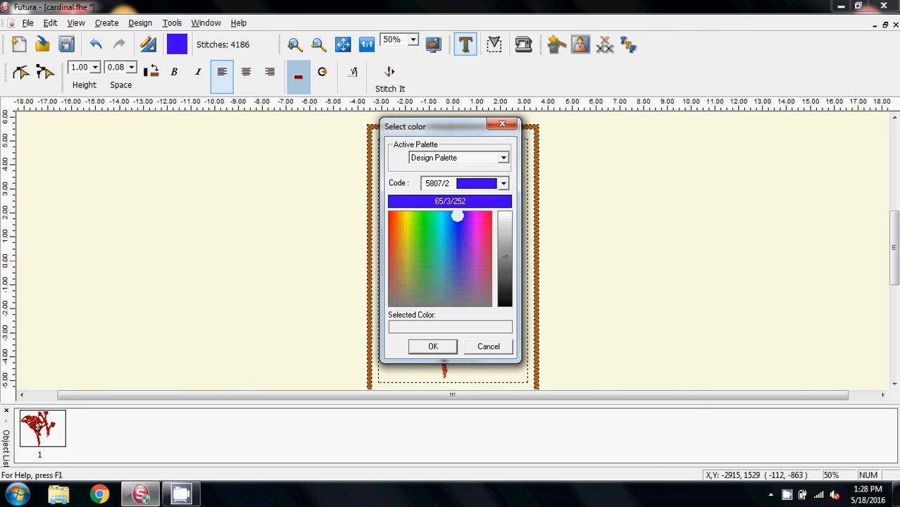
pyautogui.moveTo(456, 235); pyautogui.dragTo(415, 215)
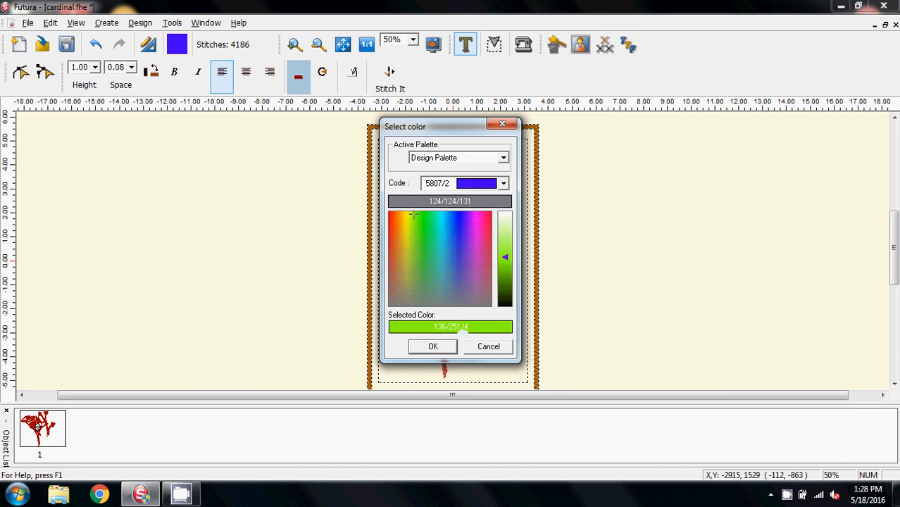
pyautogui.click(423, 238)
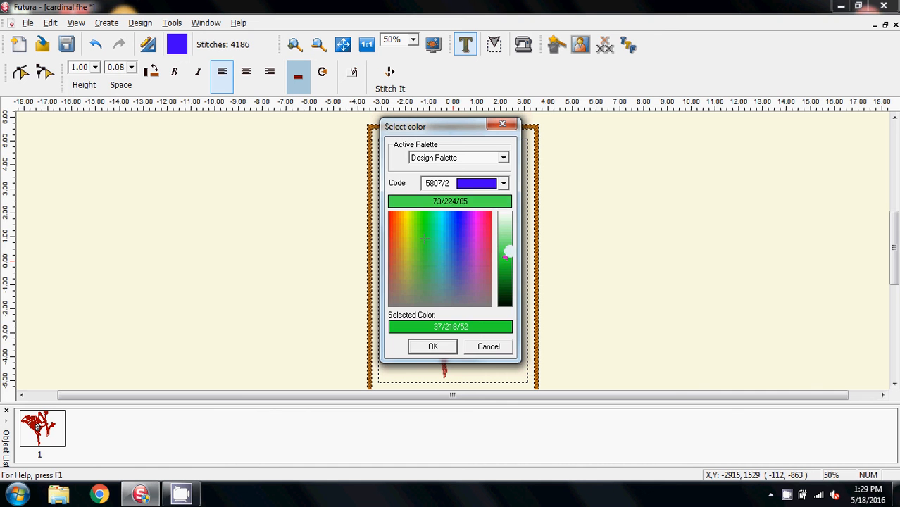
pyautogui.click(504, 250)
pyautogui.click(434, 345)
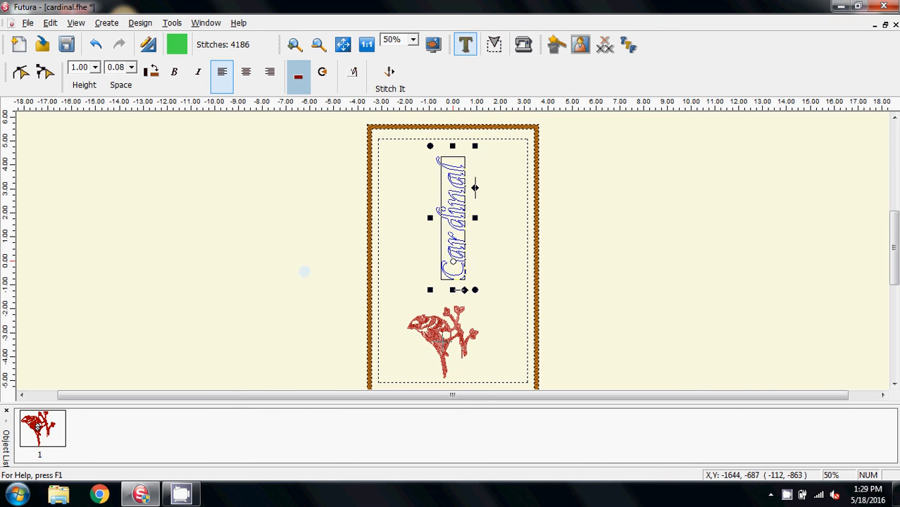
pyautogui.click(389, 76)
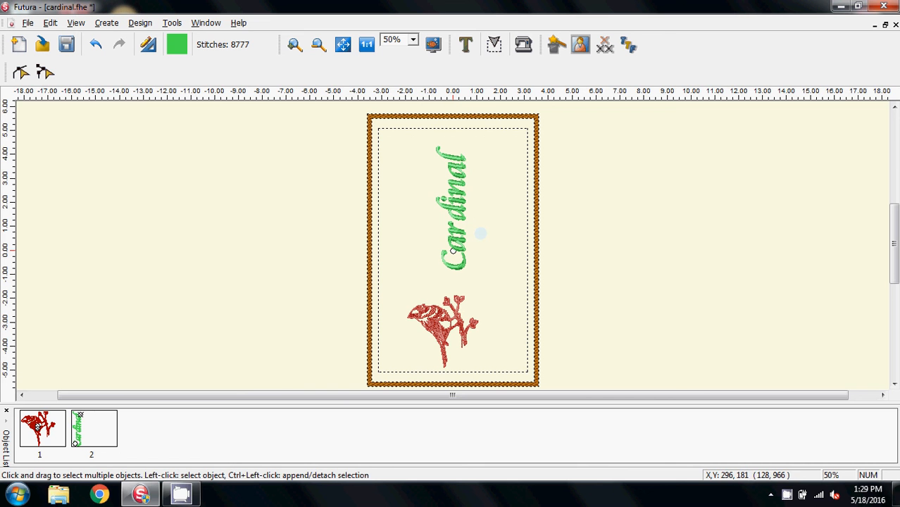
# - Select the whole Cardinal lettering and move it toward the hoop's right side, slightly lower beside the bird
pyautogui.moveTo(412, 136); pyautogui.dragTo(483, 276)
pyautogui.moveTo(465, 198)
pyautogui.mouseDown()
pyautogui.moveTo(496, 185)
pyautogui.moveTo(491, 230)
pyautogui.mouseUp()
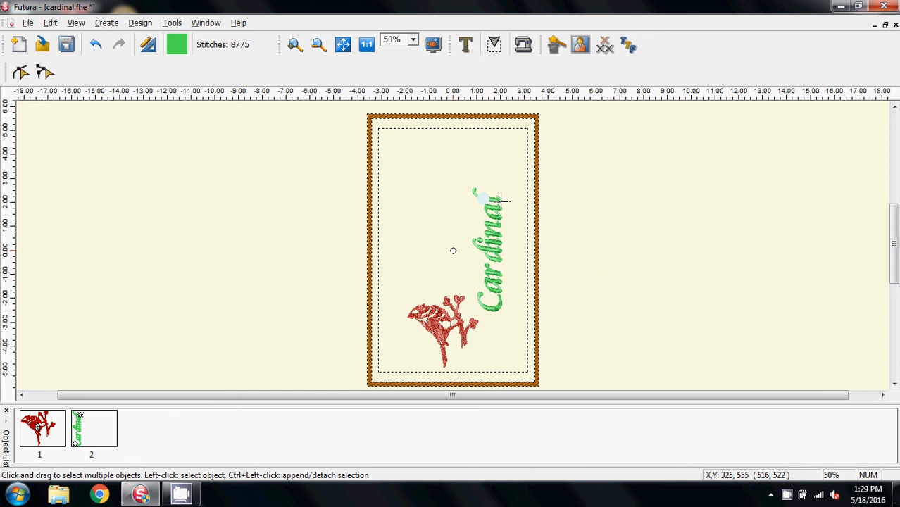
# - Reopen the stitched Cardinal lettering for text editing through its outline
pyautogui.click(483, 199)
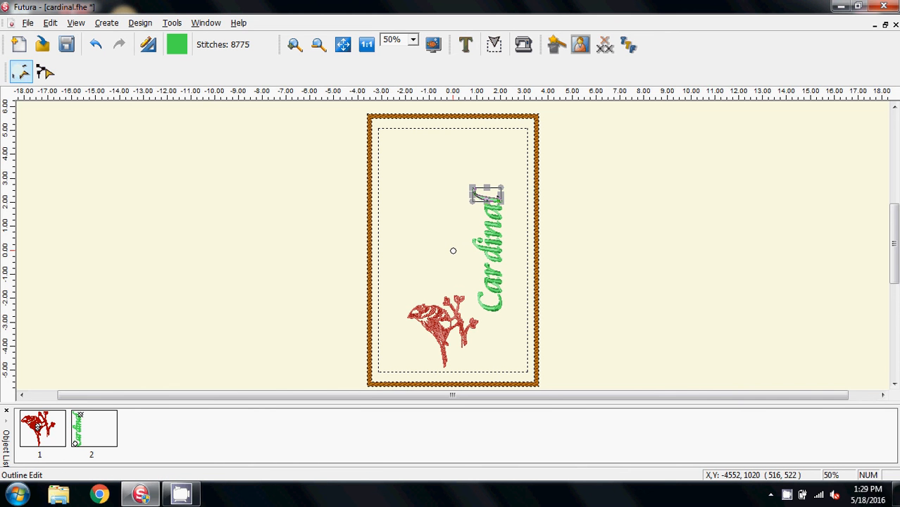
pyautogui.click(21, 71)
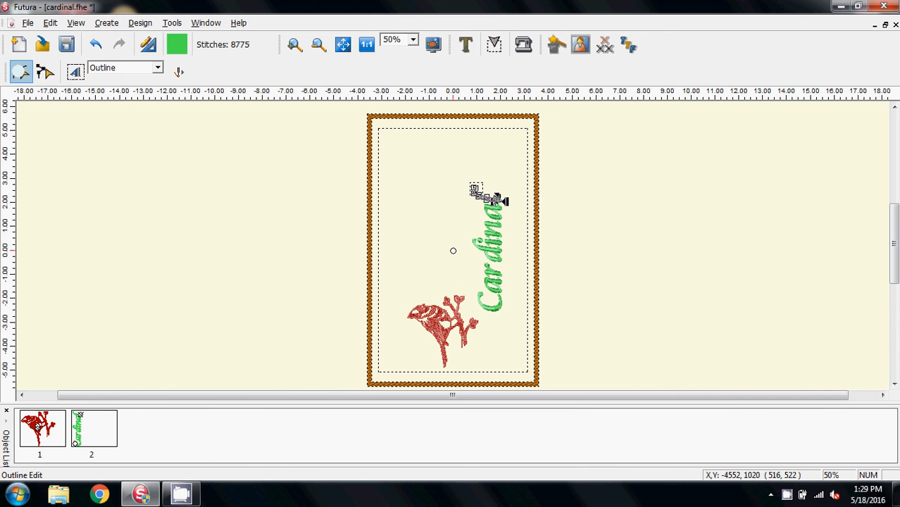
pyautogui.click(76, 72)
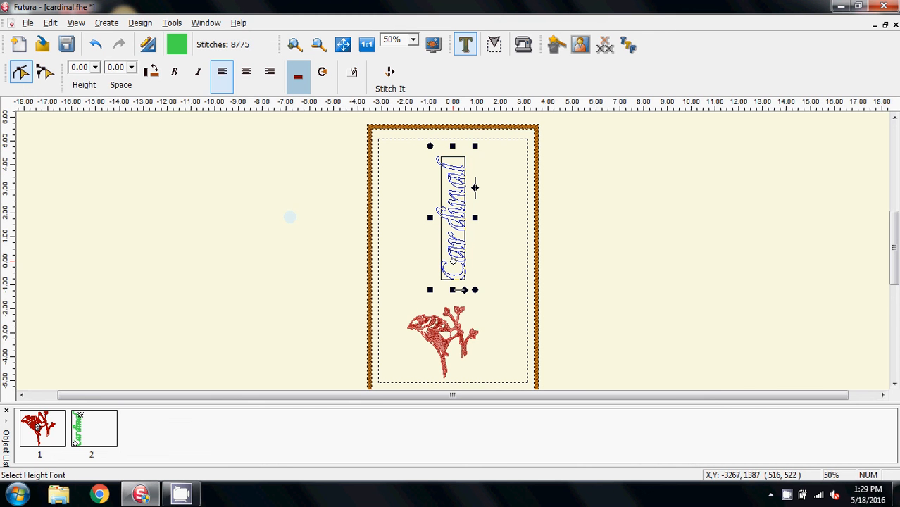
# - Turn off the lettering's Fill Underlay and EdgeWalk Underlay, turn on Stretch, set Density to 4, apply the manual settings and restitch it
pyautogui.click(144, 24)
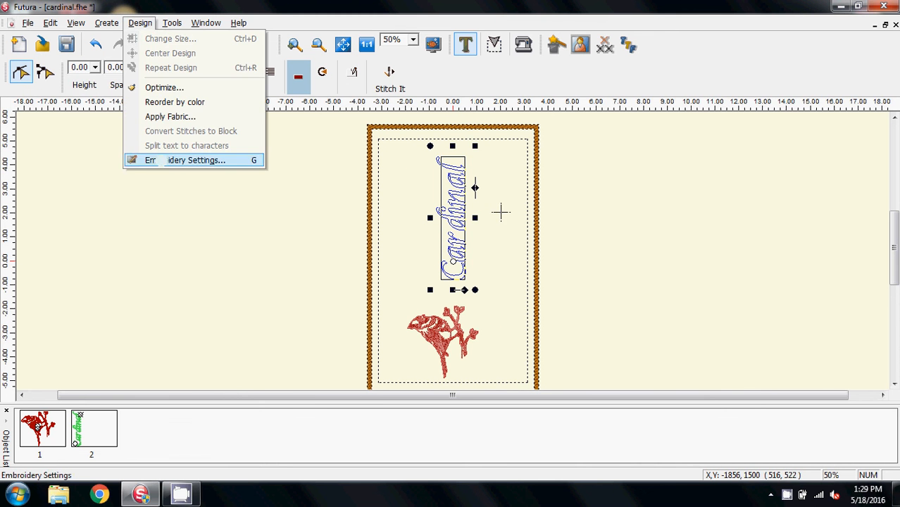
pyautogui.click(161, 160)
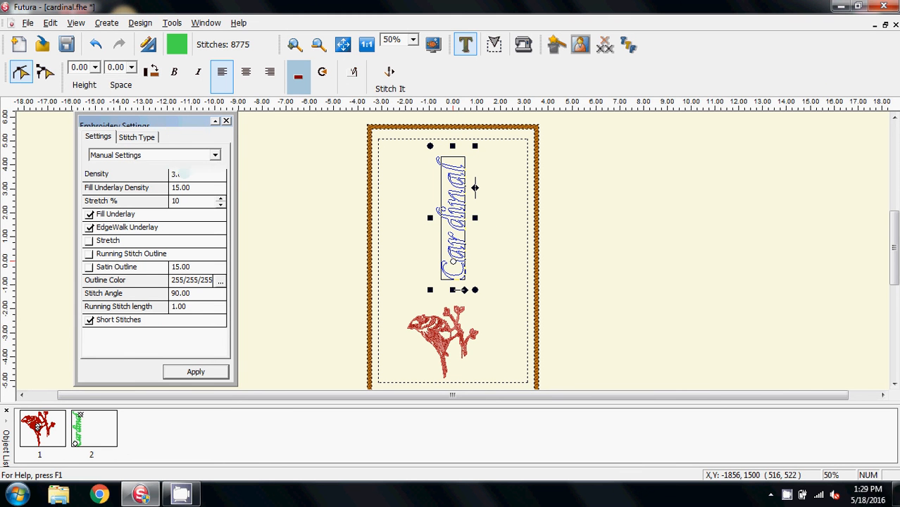
pyautogui.click(89, 214)
pyautogui.click(89, 228)
pyautogui.click(90, 241)
pyautogui.doubleClick(192, 173)
pyautogui.write('4')
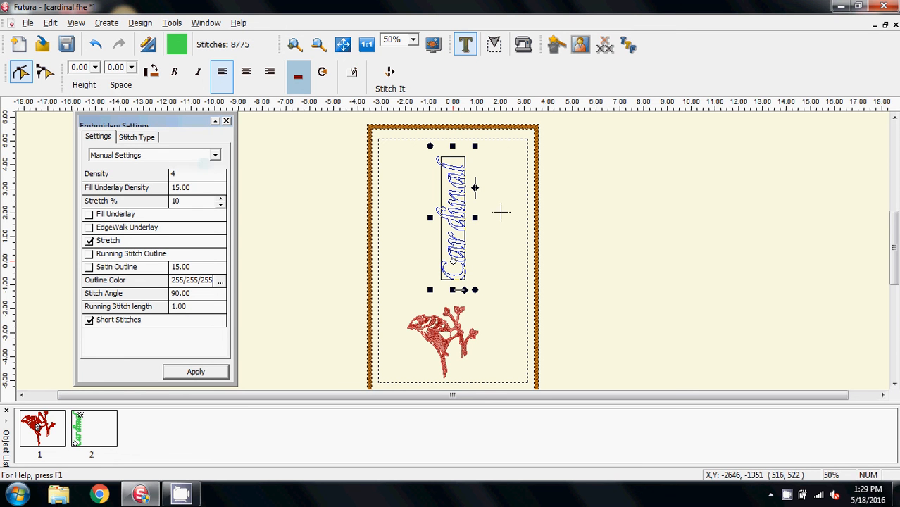
pyautogui.click(215, 156)
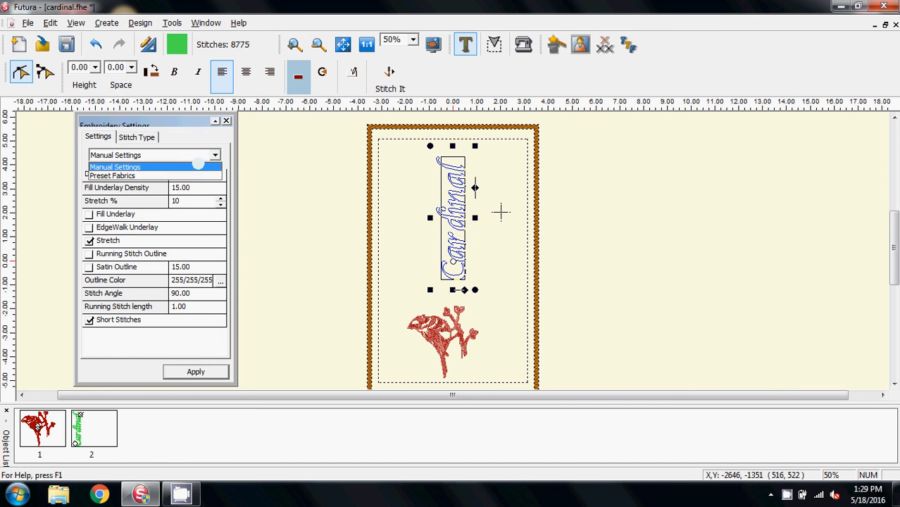
pyautogui.click(200, 168)
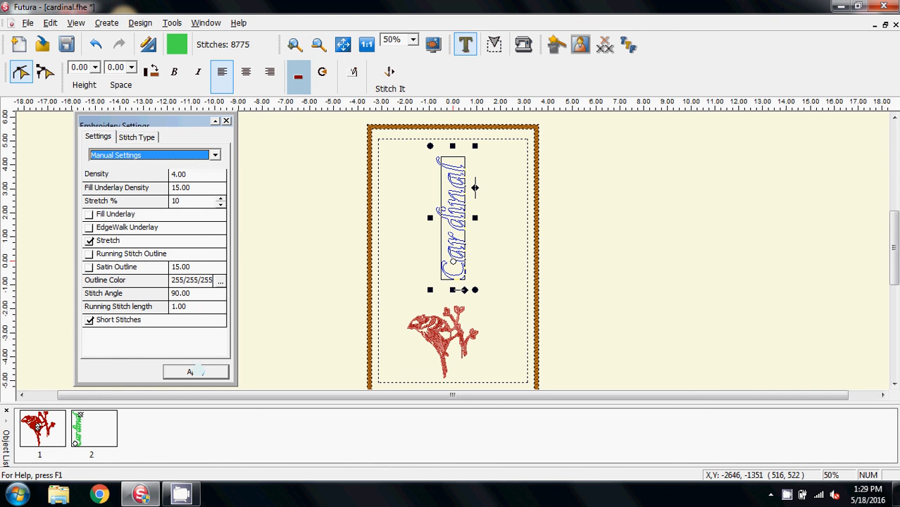
pyautogui.click(197, 372)
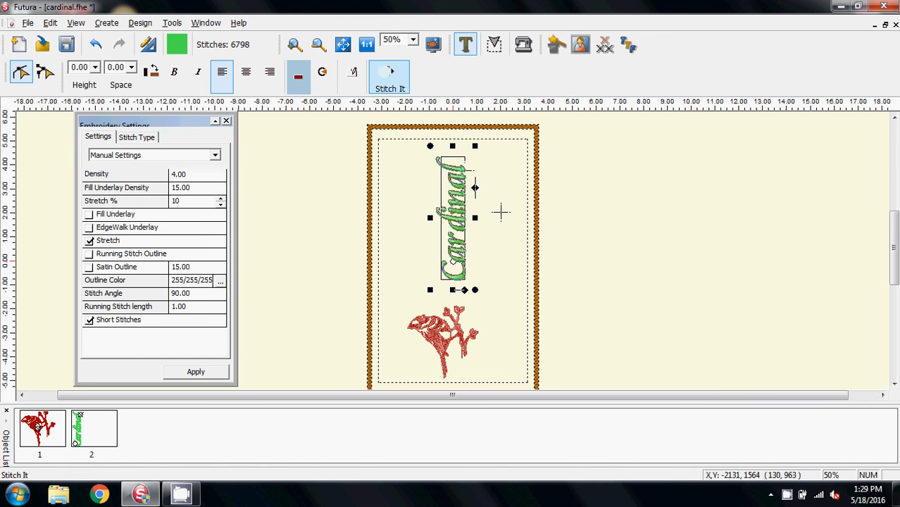
pyautogui.click(389, 77)
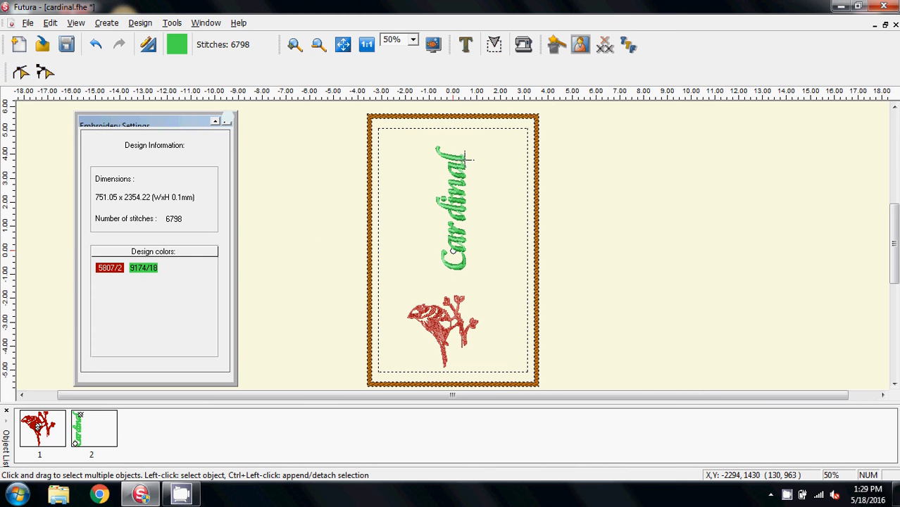
# - Move the entire Cardinal lettering near the hoop's right edge, slightly lower, and confirm the placement
pyautogui.moveTo(410, 142); pyautogui.dragTo(486, 274)
pyautogui.moveTo(445, 200); pyautogui.dragTo(493, 236)
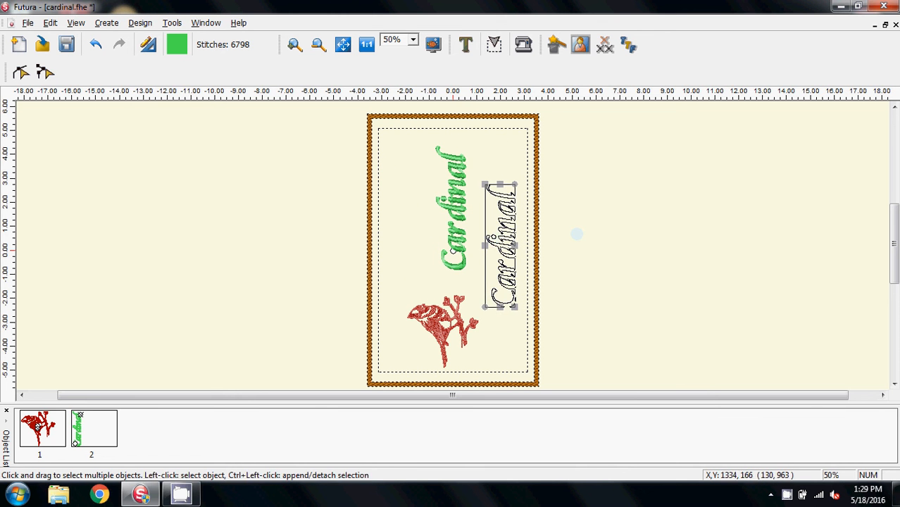
pyautogui.click(577, 234)
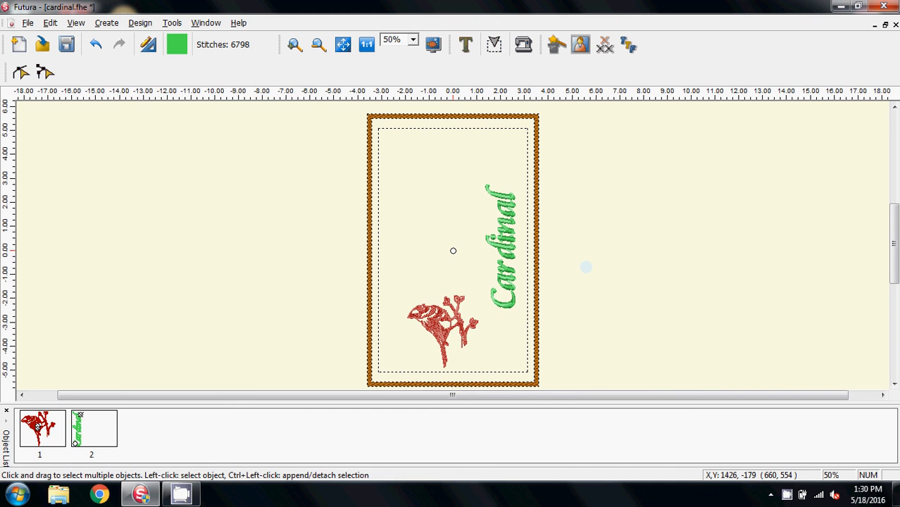
# - Copy the cardinal bird design and paste the duplicate into the hoop
pyautogui.scroll(-1, 586, 275)
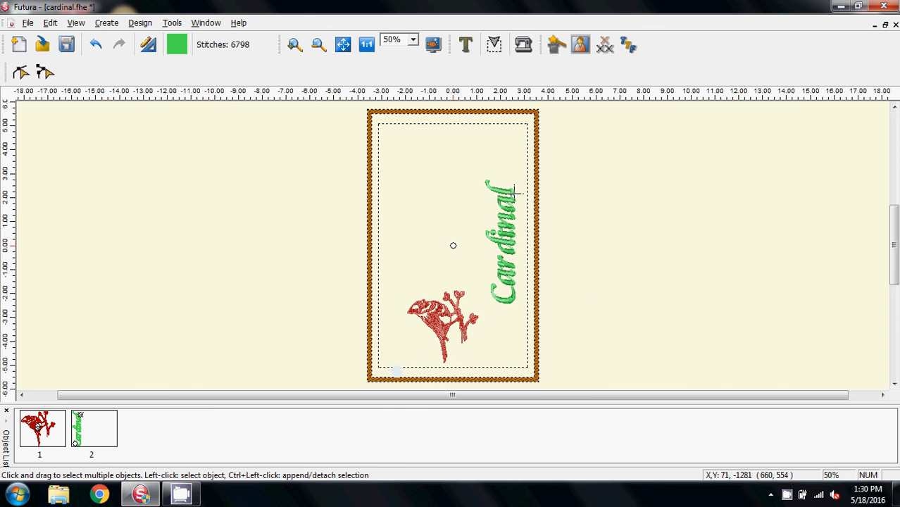
pyautogui.moveTo(388, 270); pyautogui.dragTo(480, 364)
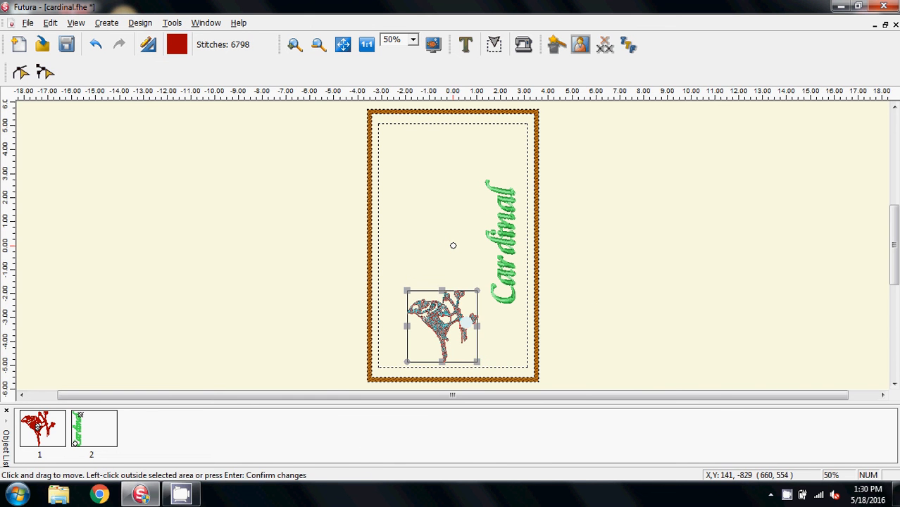
pyautogui.rightClick(465, 322)
pyautogui.click(504, 350)
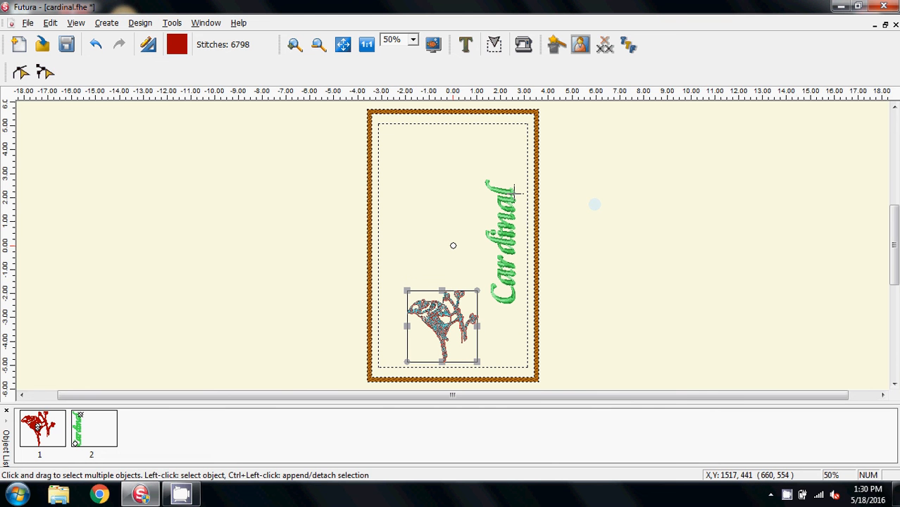
pyautogui.click(595, 204)
pyautogui.rightClick(573, 200)
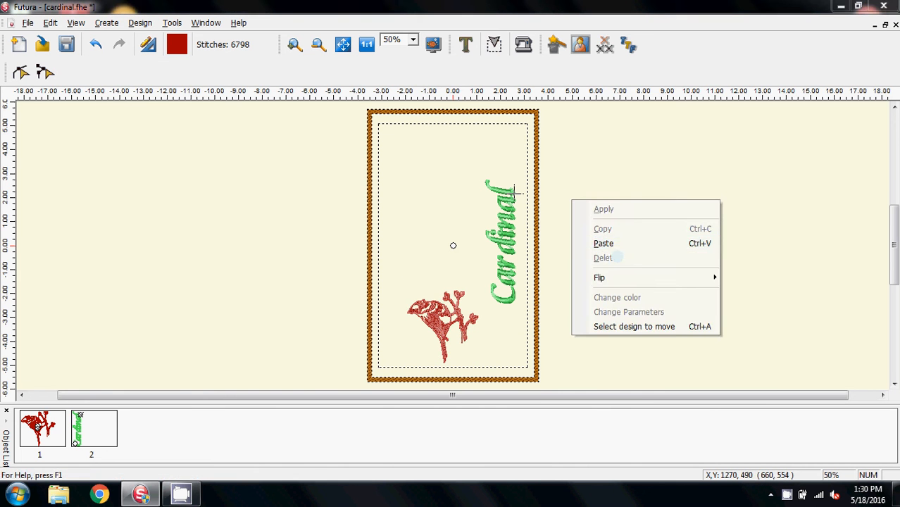
pyautogui.click(605, 243)
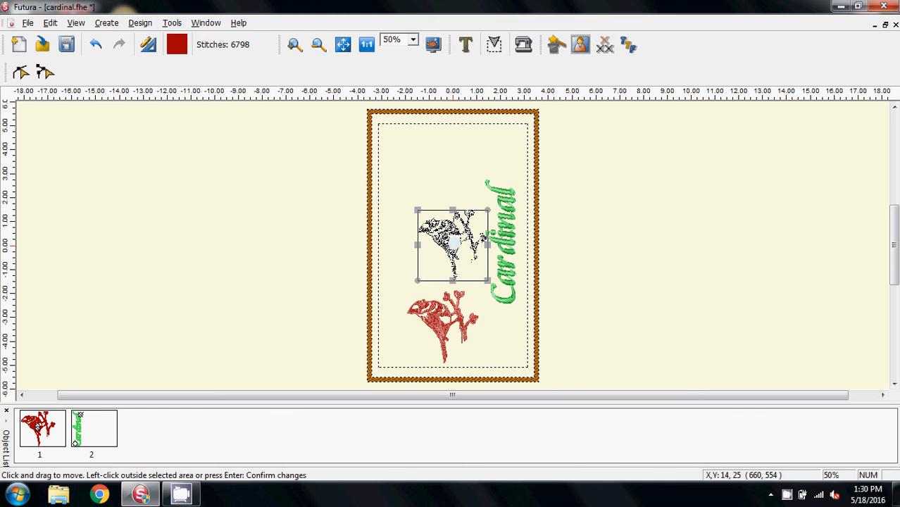
# - Flip the pasted bird vertically, move it to the upper part of the hoop and apply the placement
pyautogui.rightClick(454, 243)
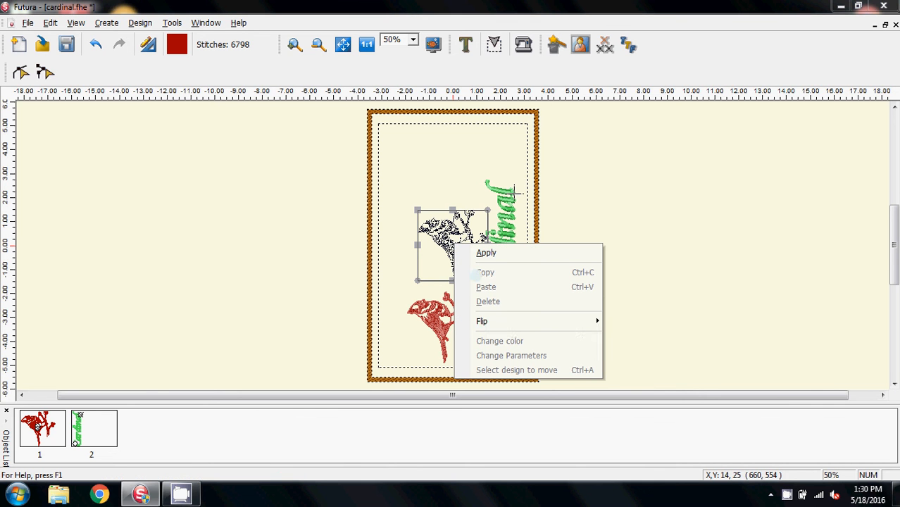
pyautogui.moveTo(539, 320)
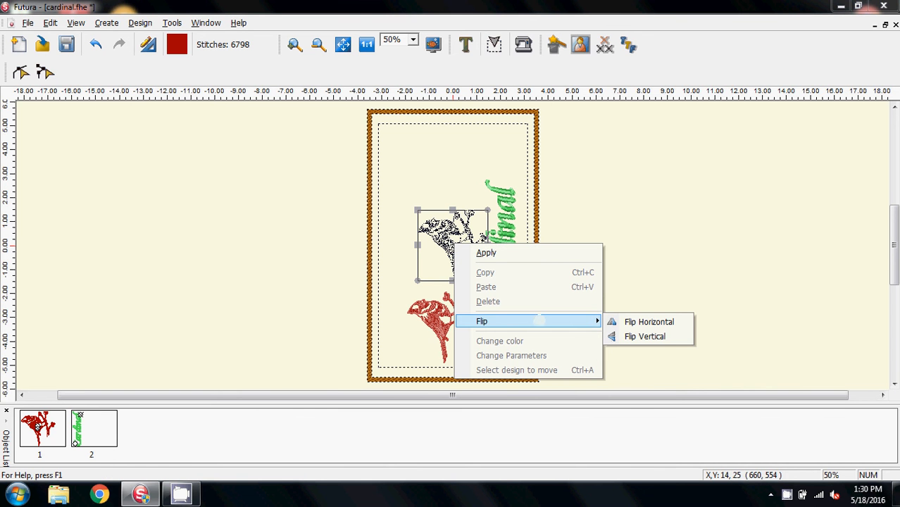
pyautogui.click(638, 336)
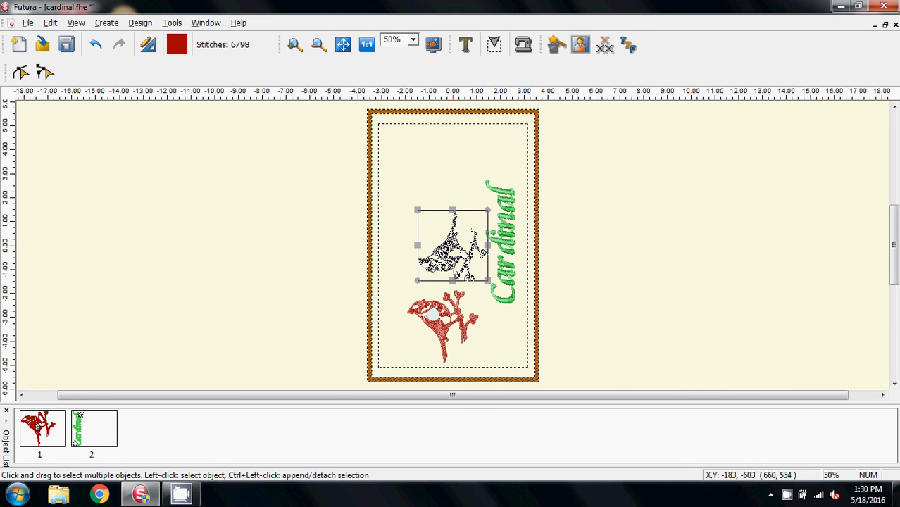
pyautogui.moveTo(451, 260); pyautogui.dragTo(448, 171)
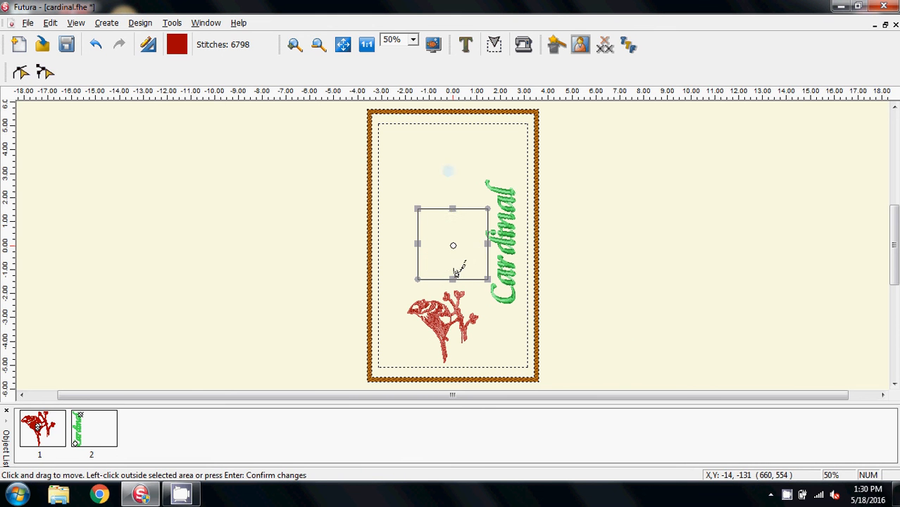
pyautogui.moveTo(458, 269); pyautogui.dragTo(447, 177)
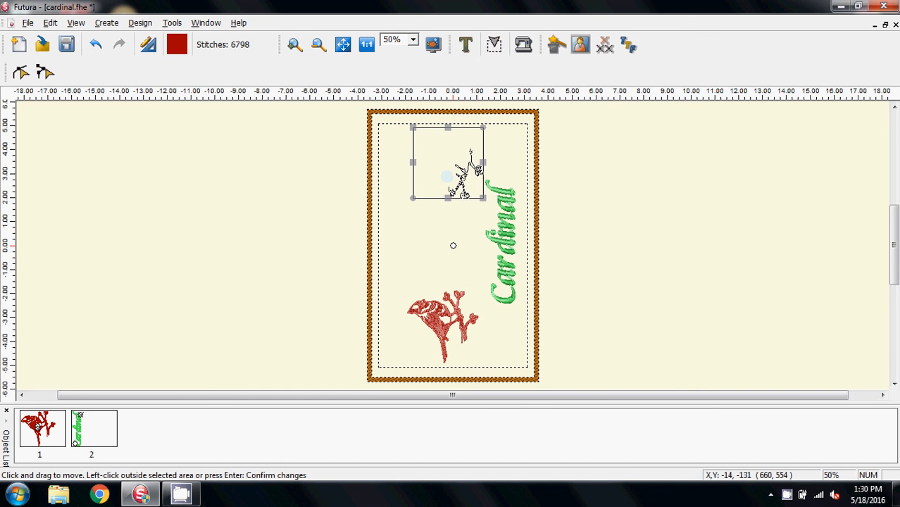
pyautogui.click(582, 169)
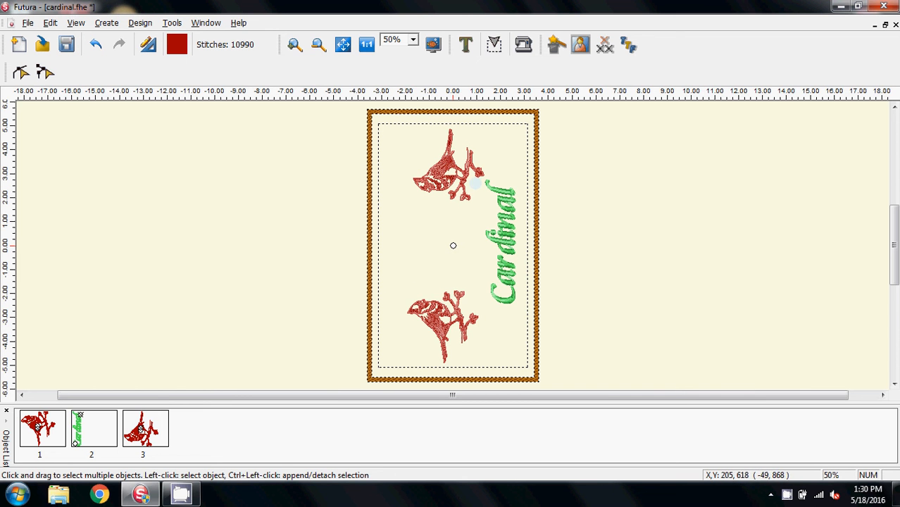
# - Shift the Cardinal lettering slightly down to centre it between the two birds
pyautogui.click(100, 425)
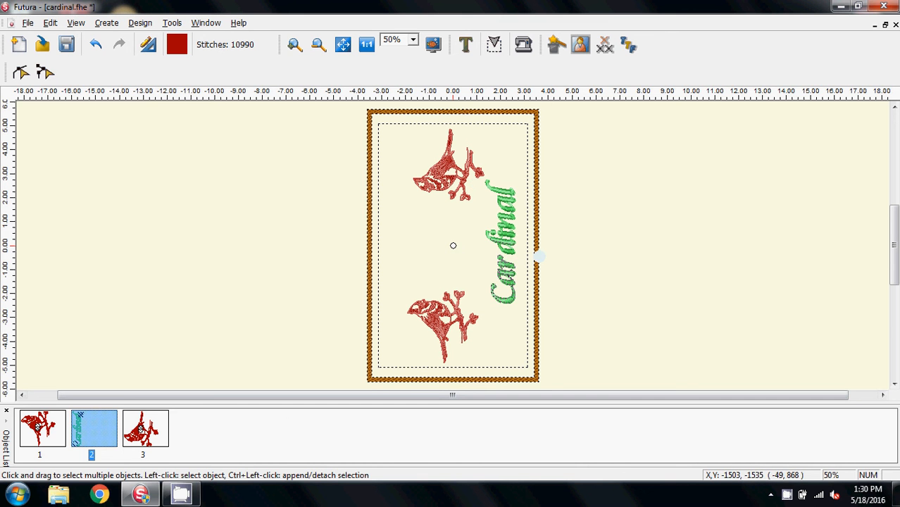
pyautogui.click(501, 222)
pyautogui.moveTo(501, 222); pyautogui.dragTo(502, 226)
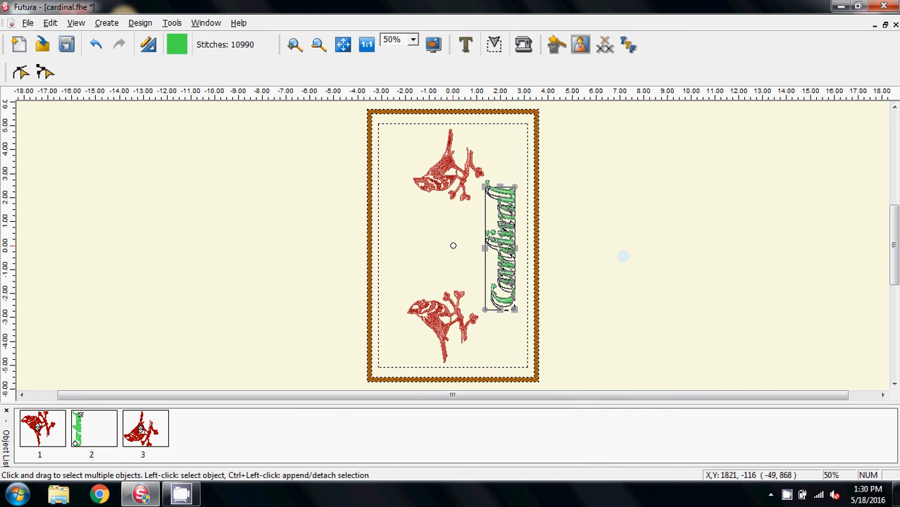
pyautogui.click(622, 257)
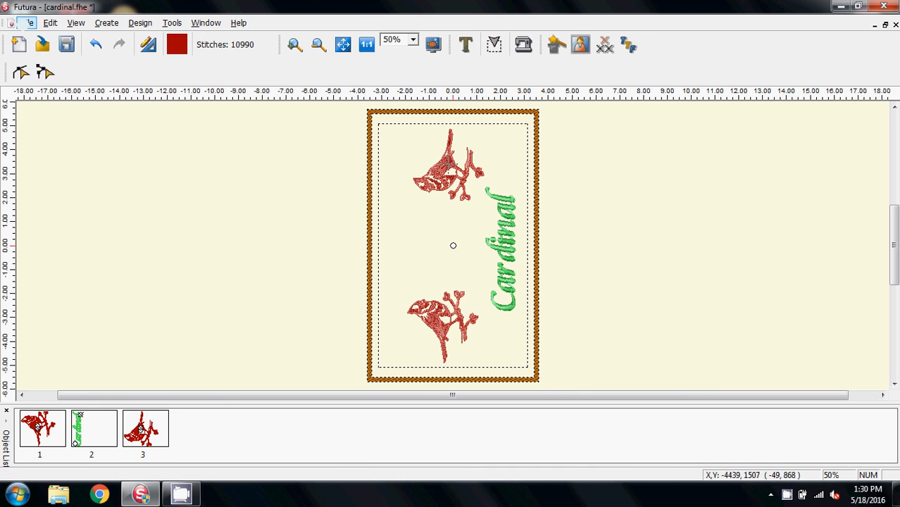
pyautogui.click(27, 23)
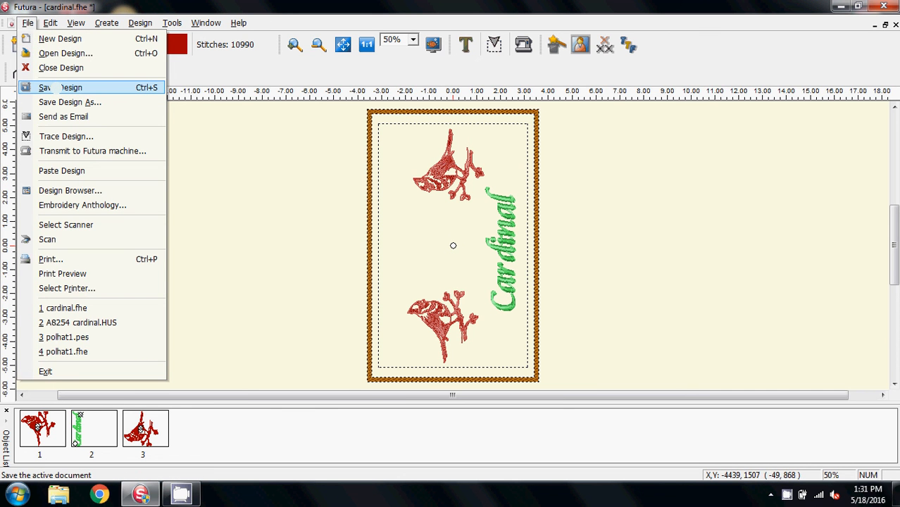
pyautogui.click(245, 187)
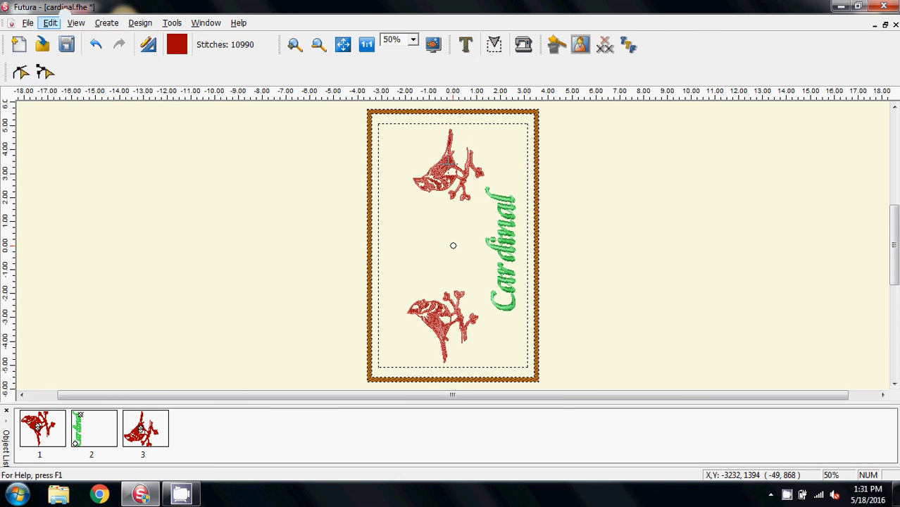